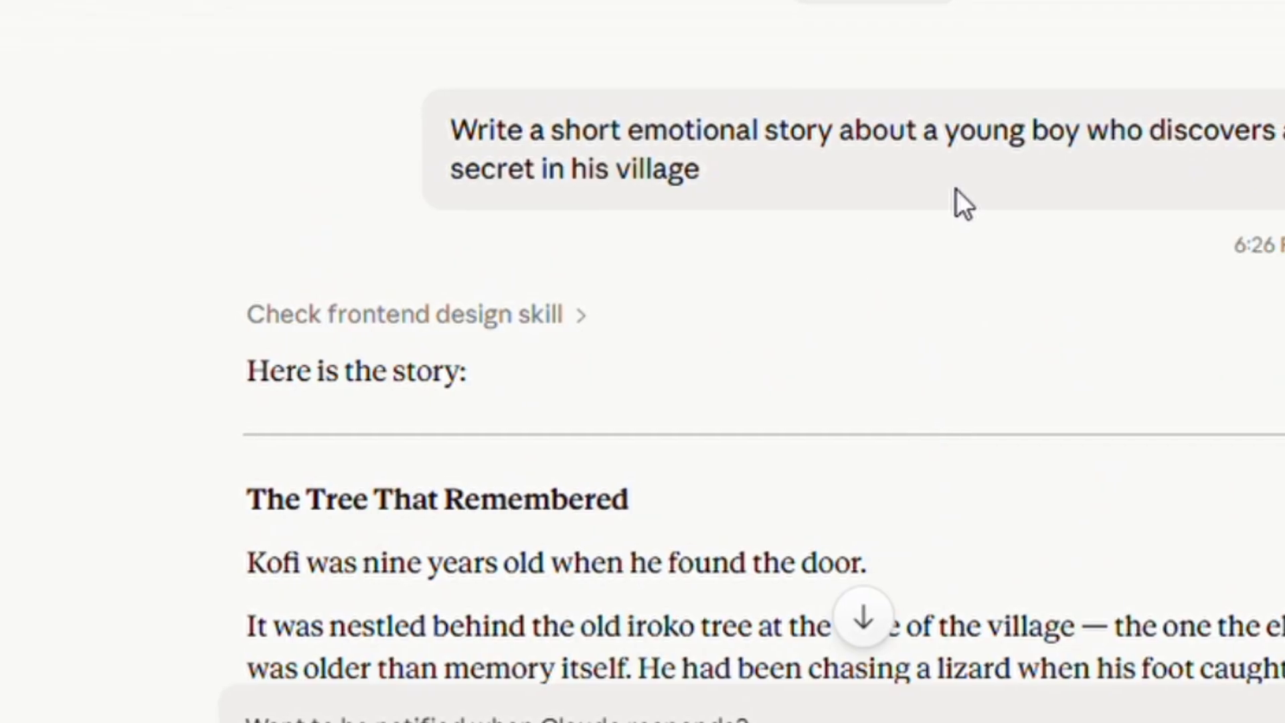
Read through the short emotional story "The Tree That Remembered" in the Claude chat.
scroll(766, 347, down, 3)
scroll(734, 346, down, 15)
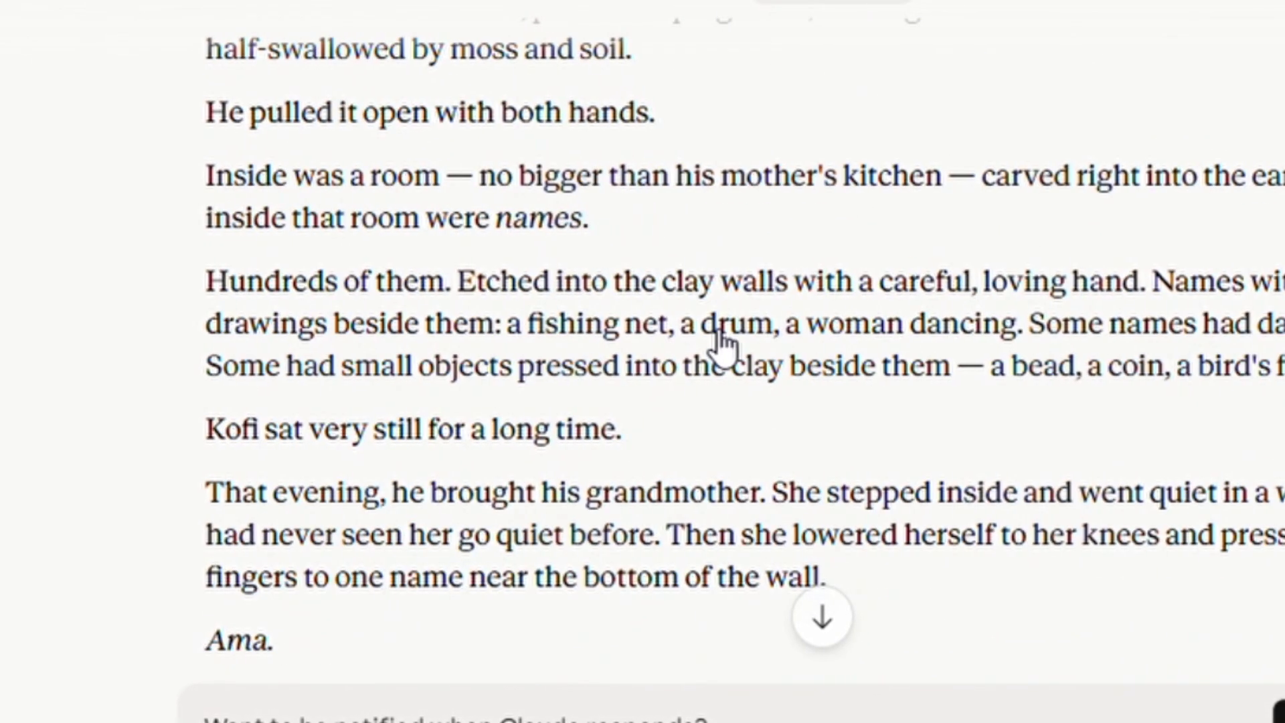
scroll(695, 345, down, 4)
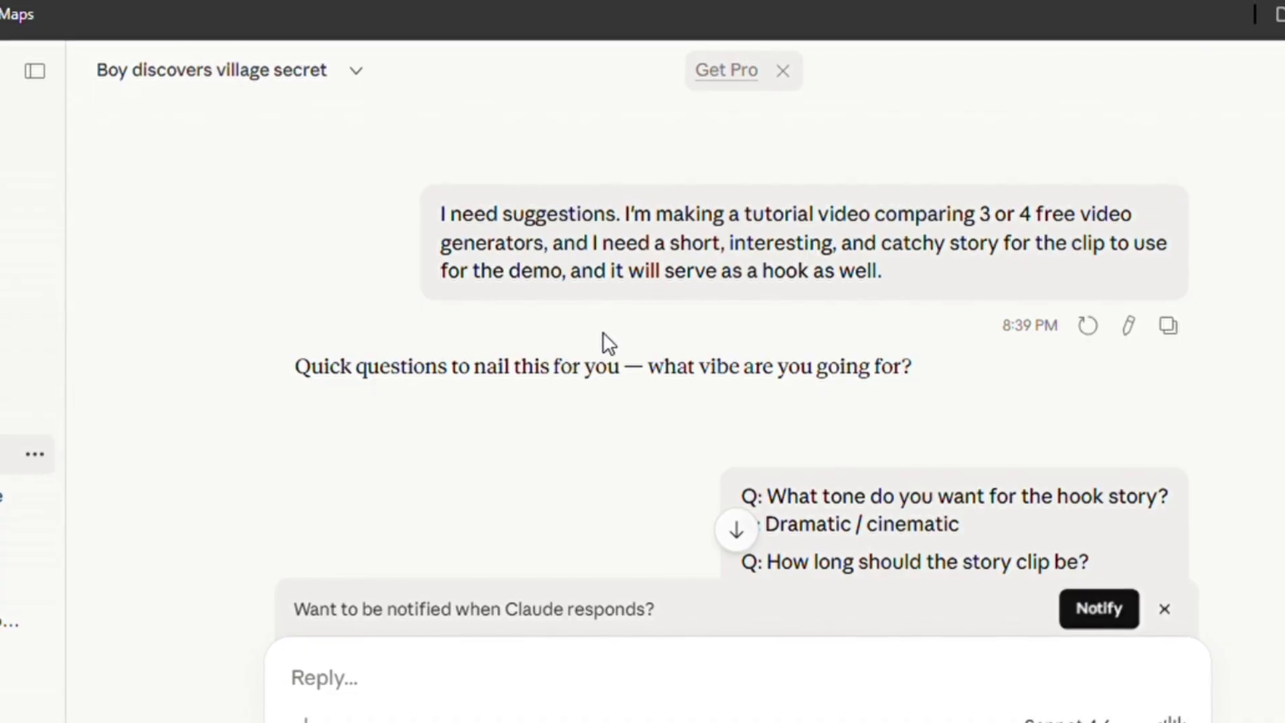
Review the four hook story prompts suggested for the video generator comparison, including the recommended pick.
scroll(603, 328, down, 2)
scroll(611, 344, down, 3)
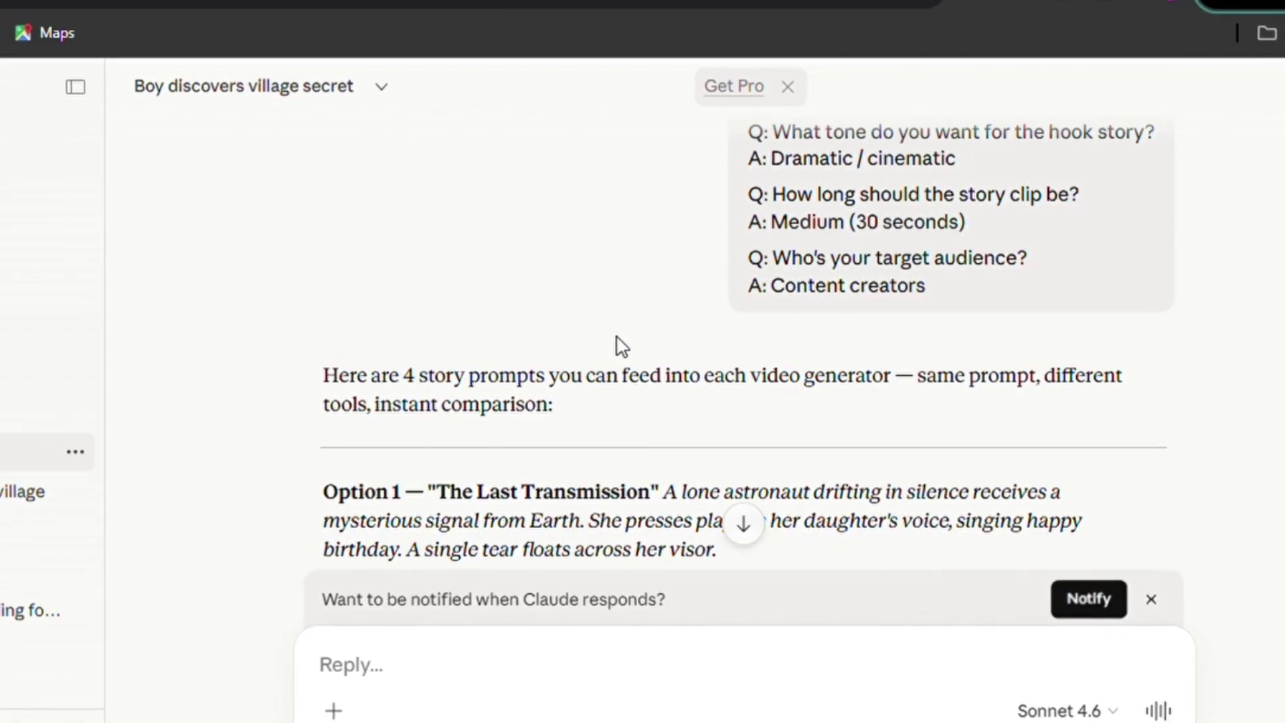
scroll(623, 345, down, 2)
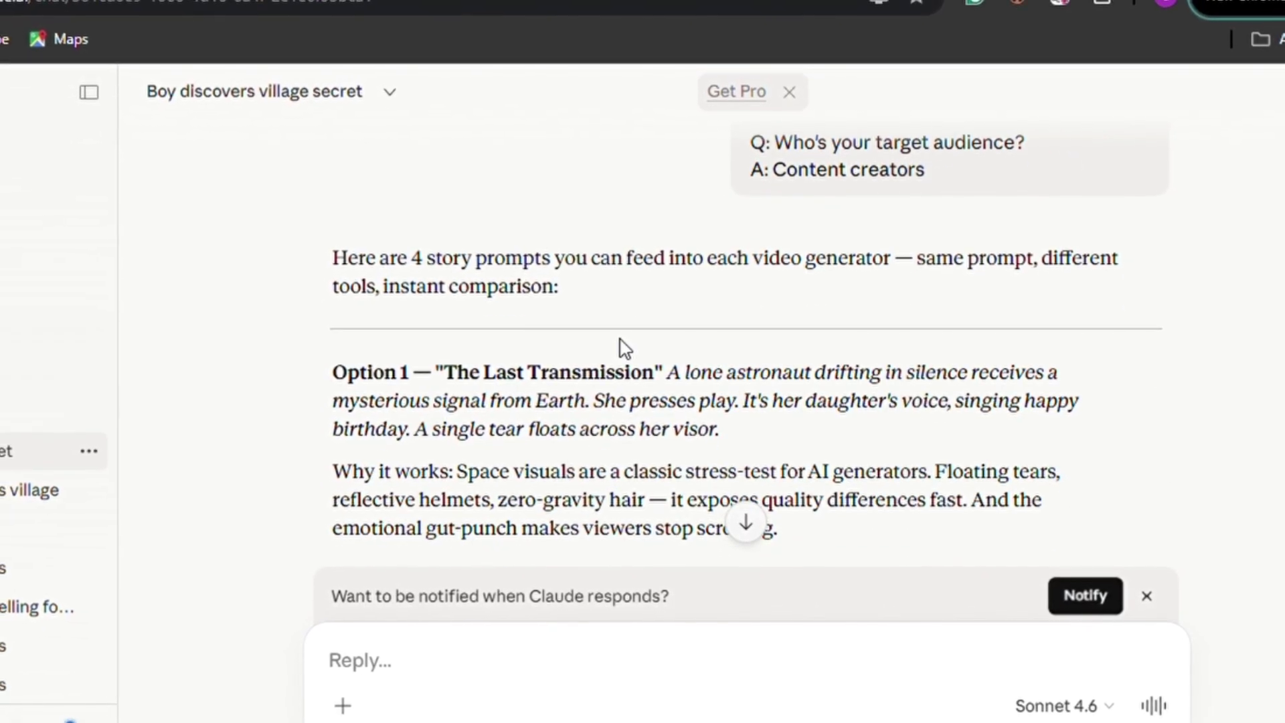
scroll(631, 344, down, 6)
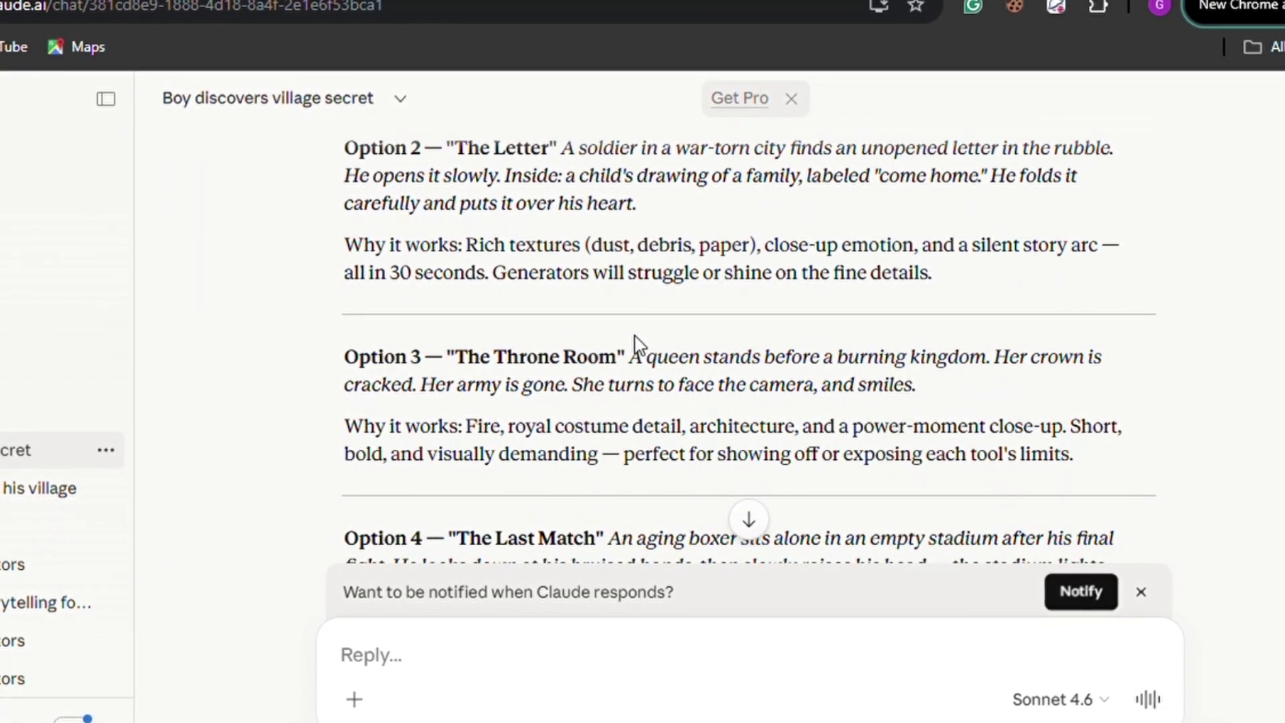
scroll(636, 344, down, 2)
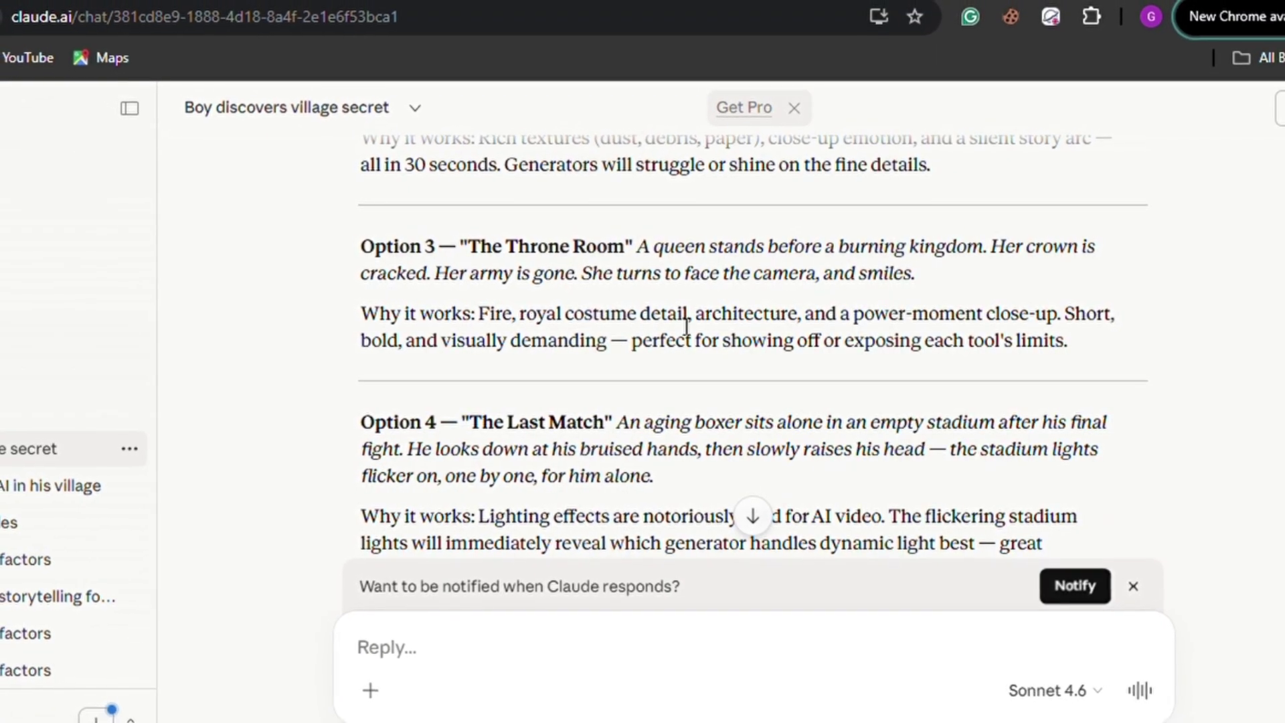
scroll(688, 327, down, 5)
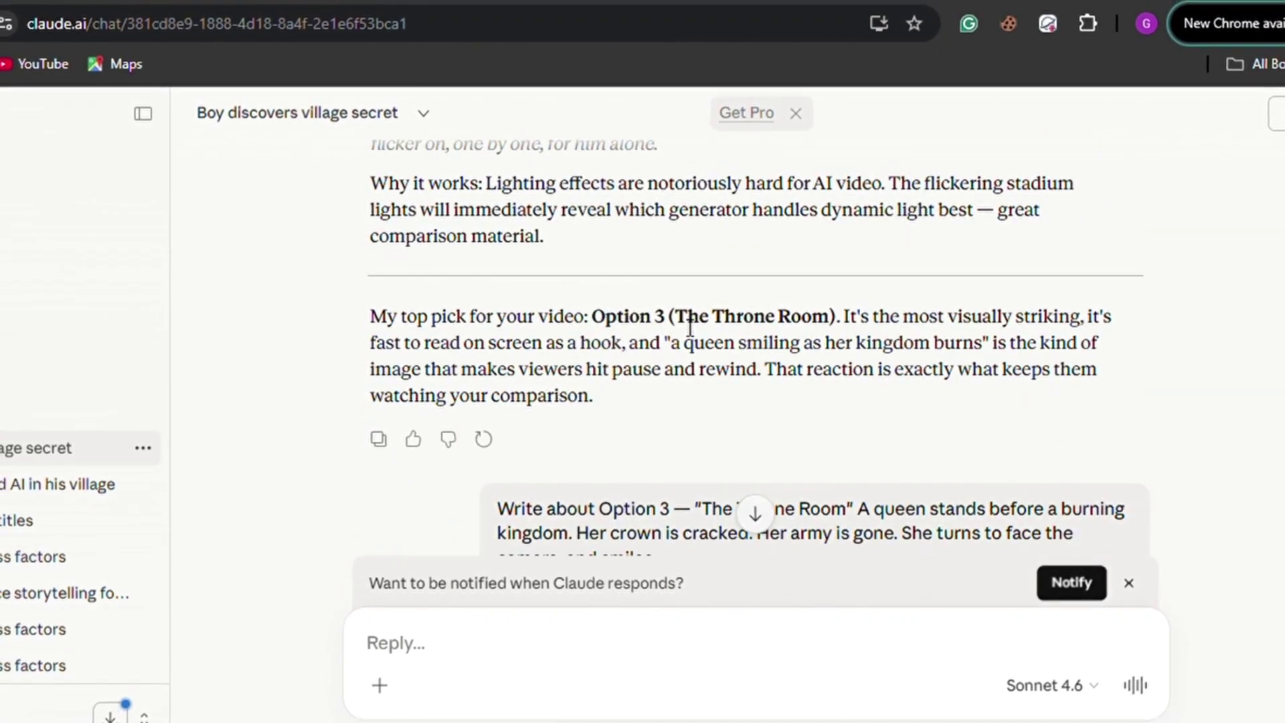
Examine the narration script and AI video generator prompt written for "The Throne Room" story.
scroll(690, 326, down, 3)
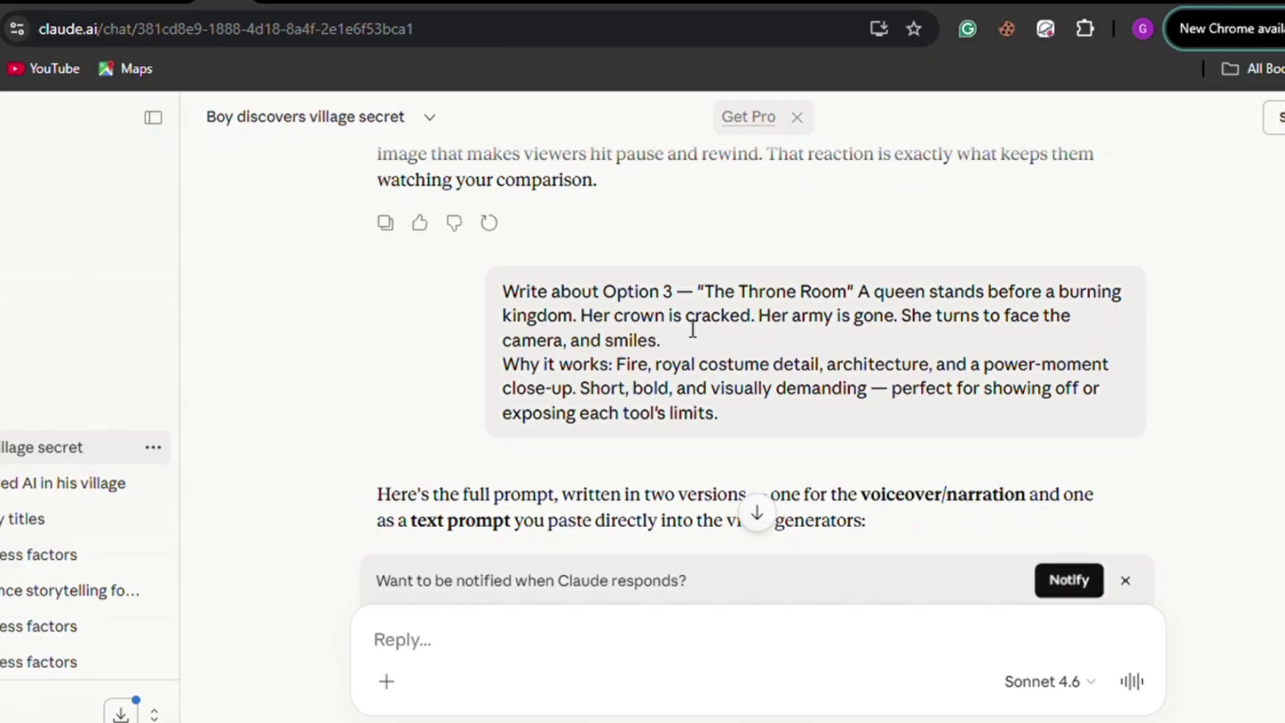
scroll(693, 328, down, 3)
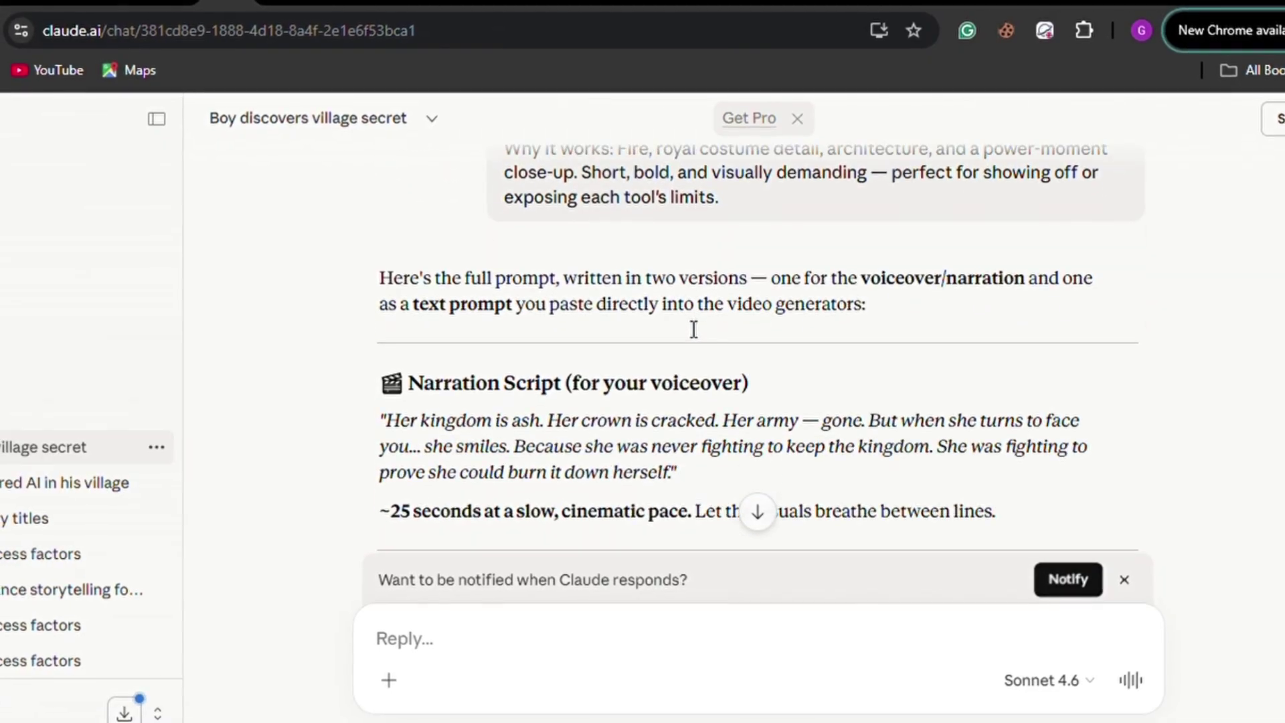
scroll(696, 331, down, 2)
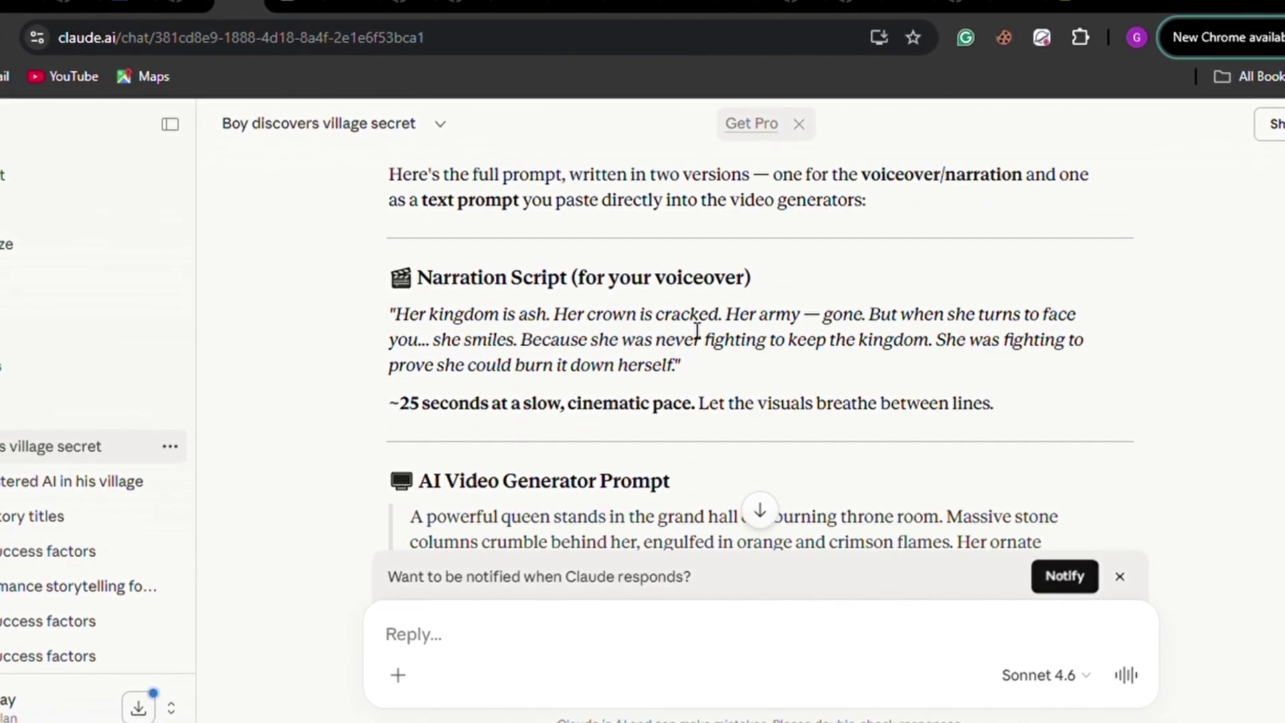
scroll(698, 331, down, 5)
scroll(699, 332, up, 2)
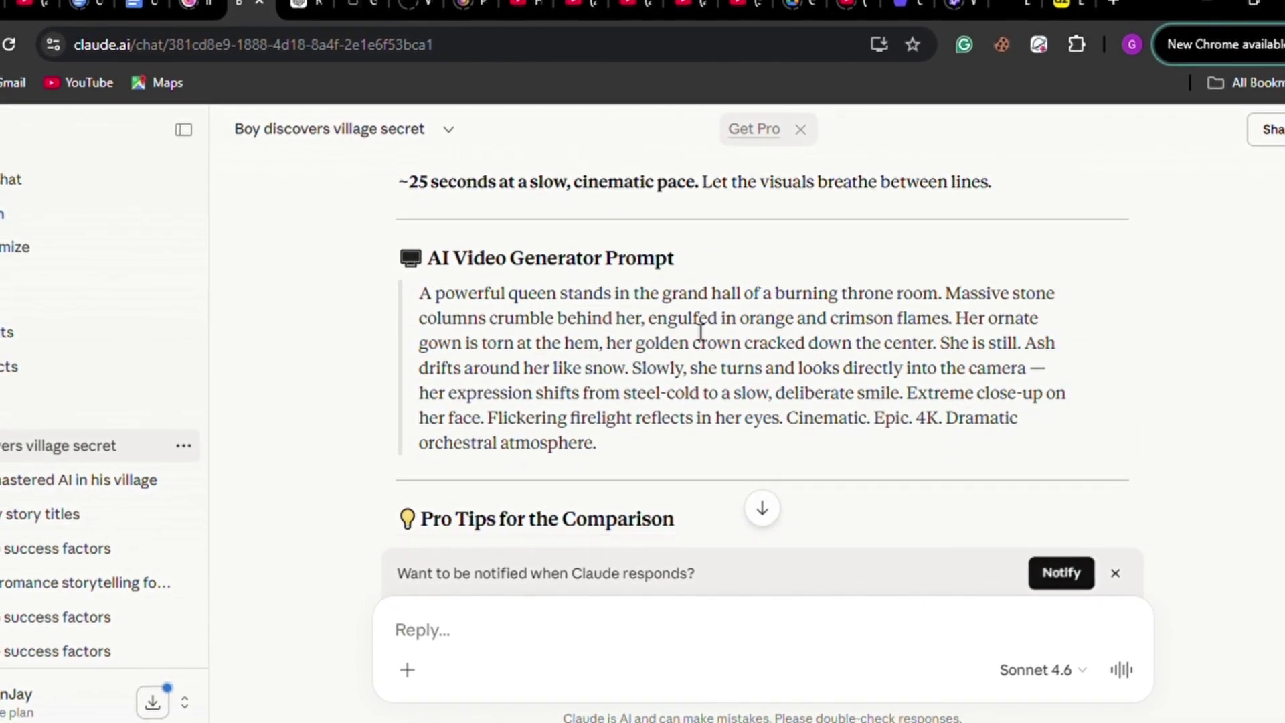
scroll(700, 332, down, 6)
Read the narrations and video prompts of the dramatic scenes "The Betrayal", "The Duel" and "The Spell".
scroll(703, 333, down, 5)
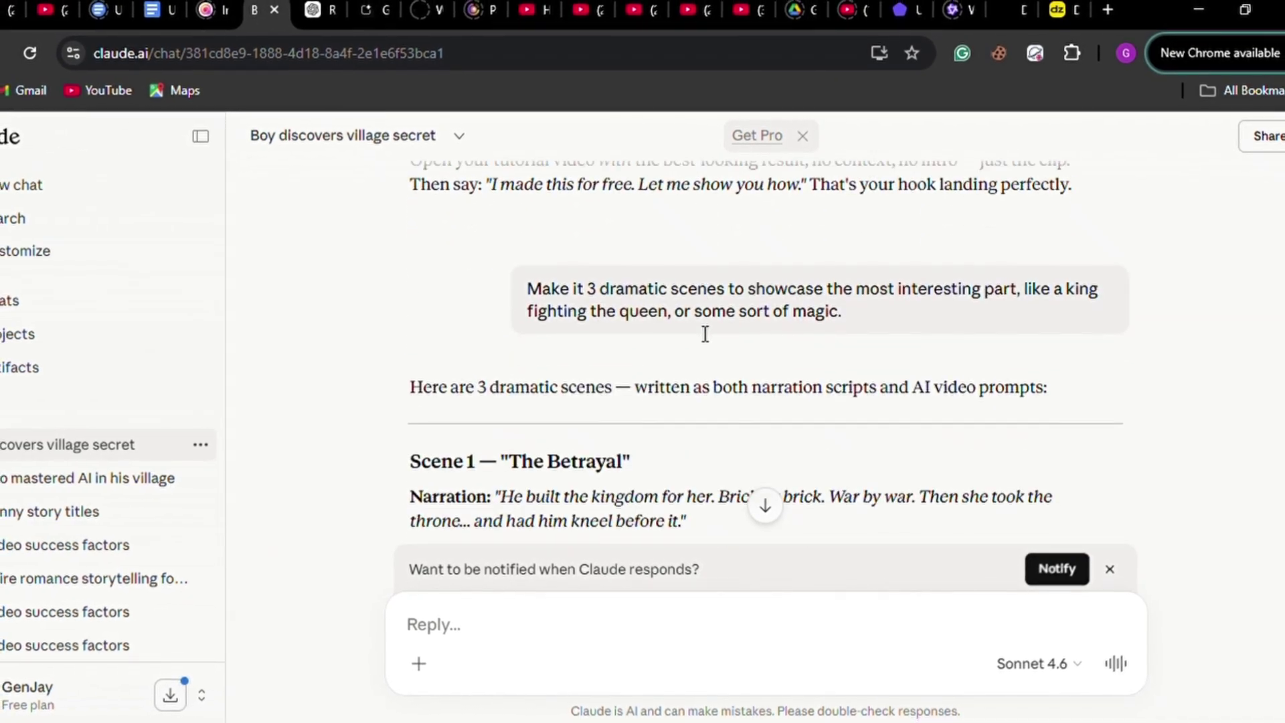
scroll(705, 333, down, 2)
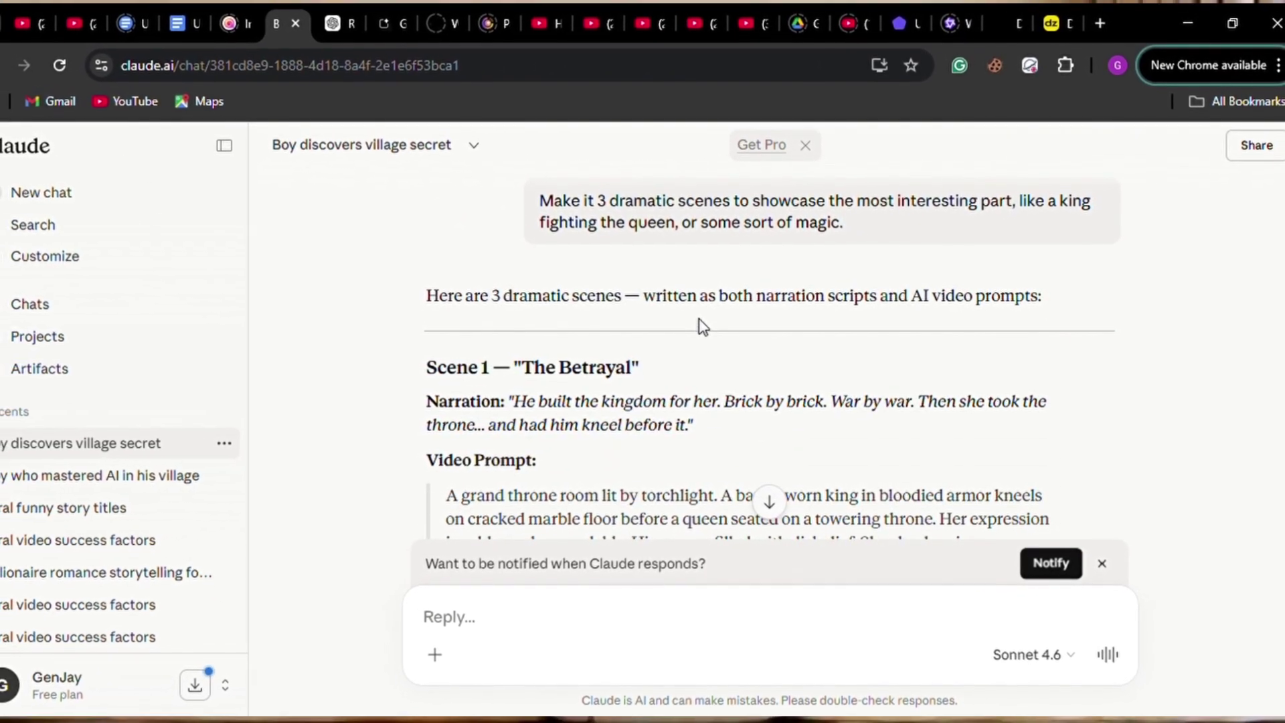
scroll(703, 328, down, 3)
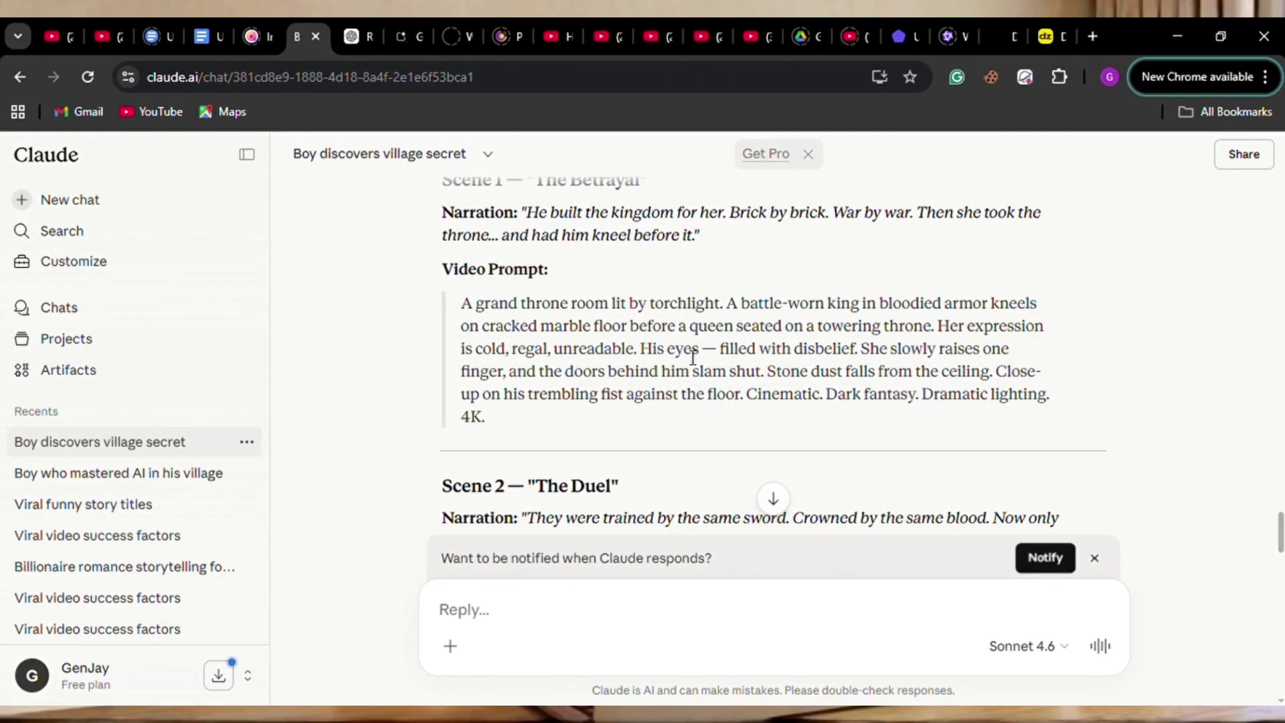
scroll(690, 362, down, 4)
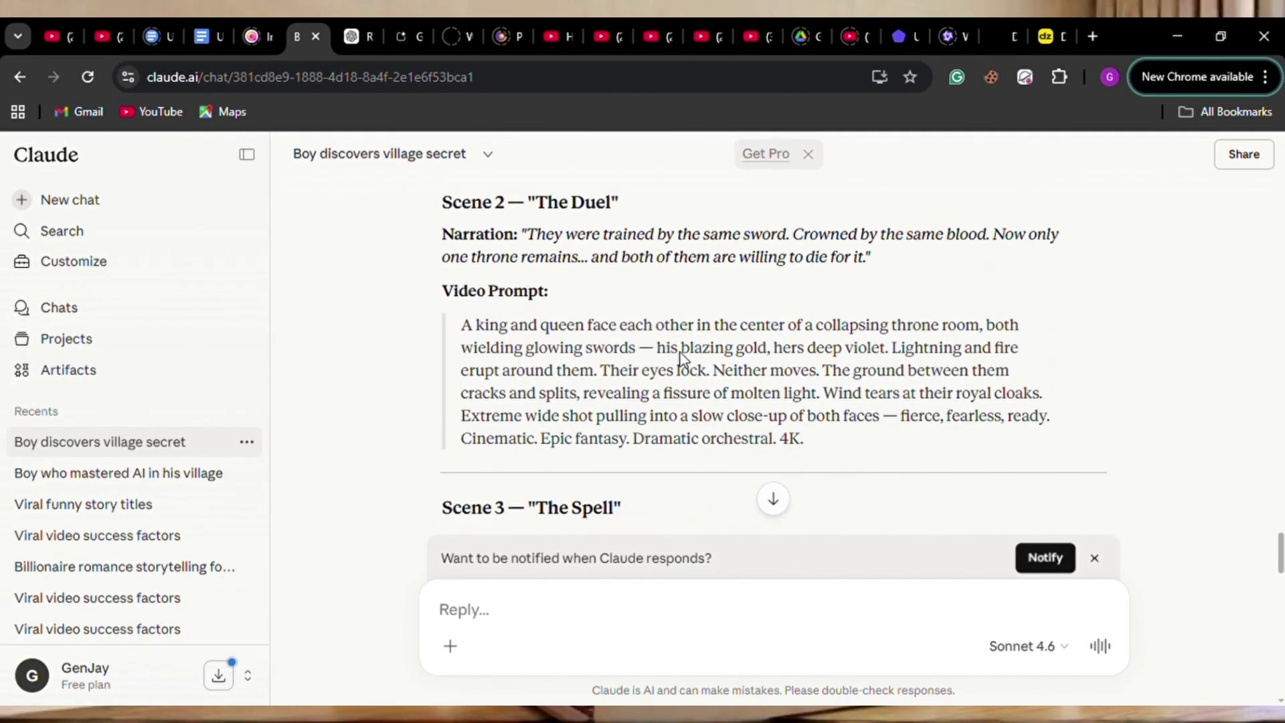
scroll(683, 358, down, 1)
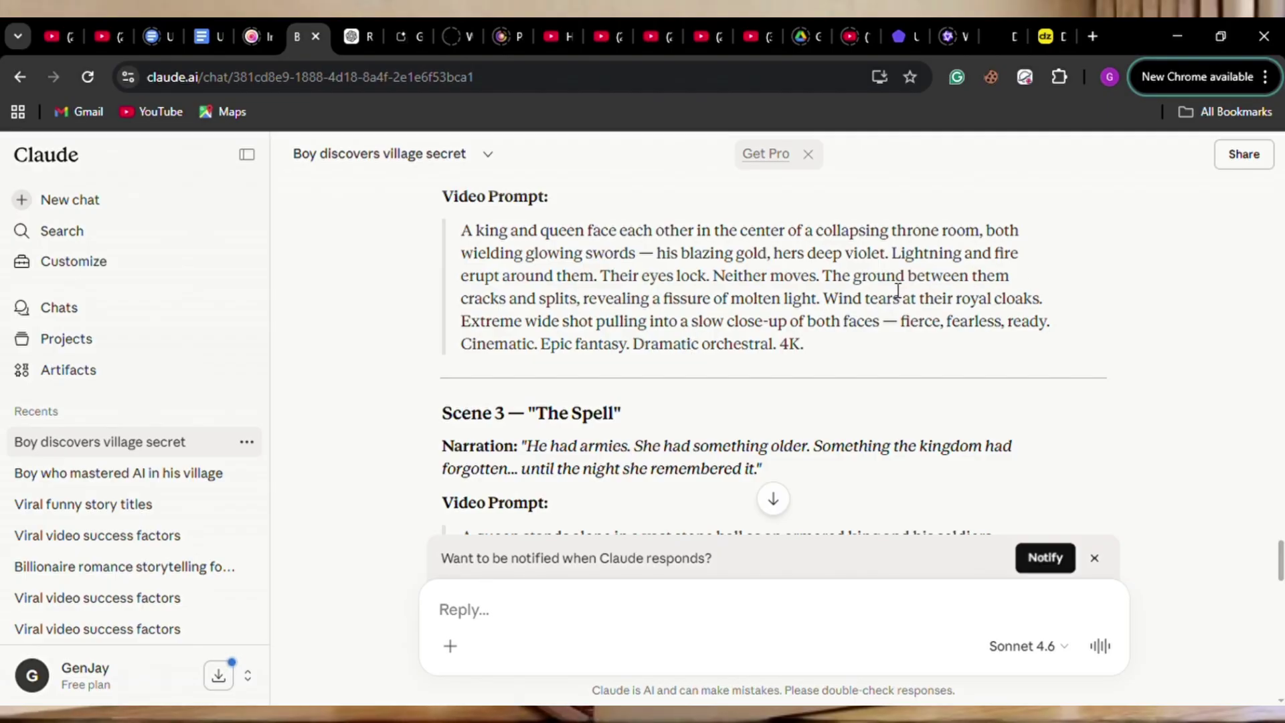
scroll(732, 341, up, 1)
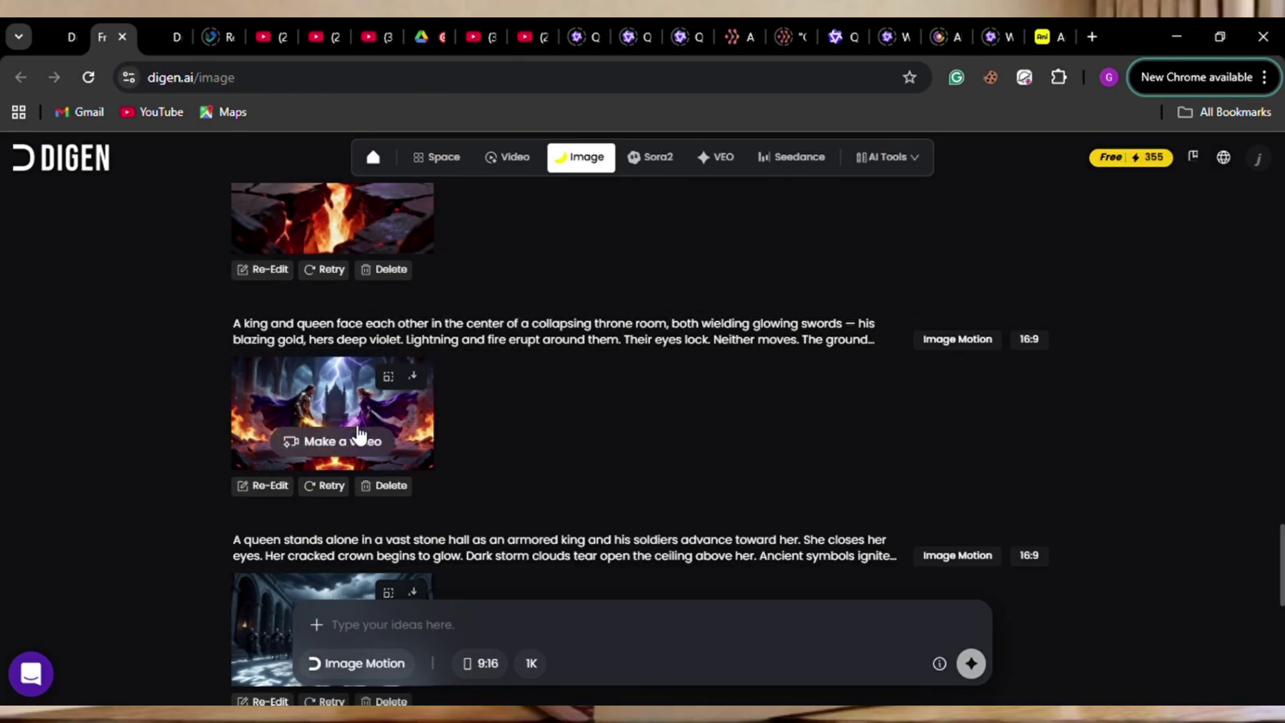
Switch to DIGEN and open the generated image of the king and queen facing each other with glowing swords.
click(342, 415)
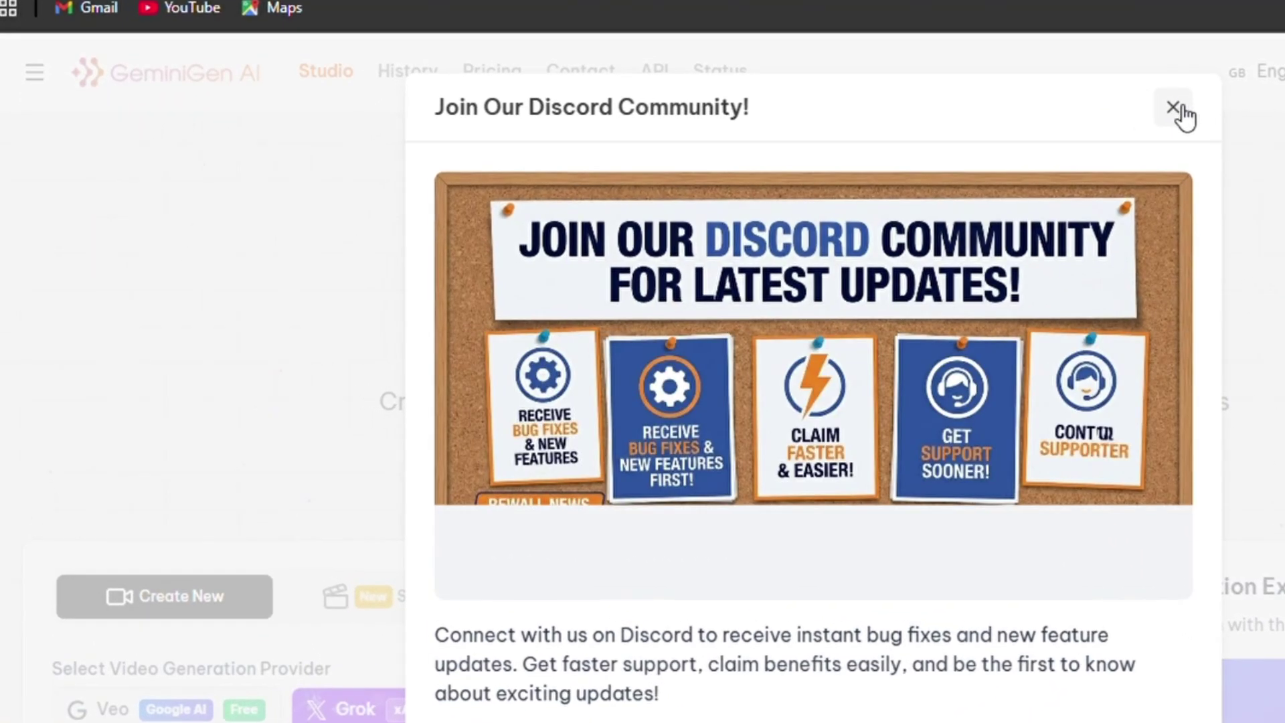
In GeminiGen AI, dismiss the Discord invitation and preview the Veo, Grok, Meta AI, Bytedance and Kling video providers.
click(1201, 102)
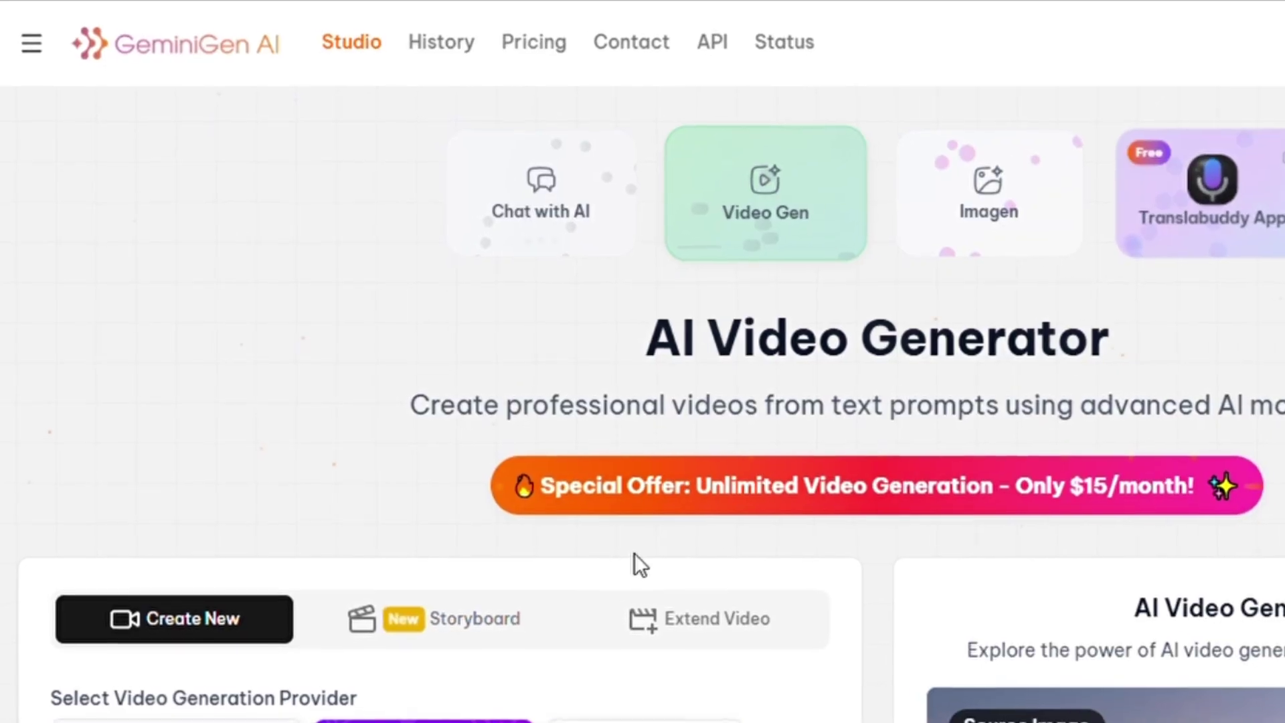
scroll(404, 422, down, 5)
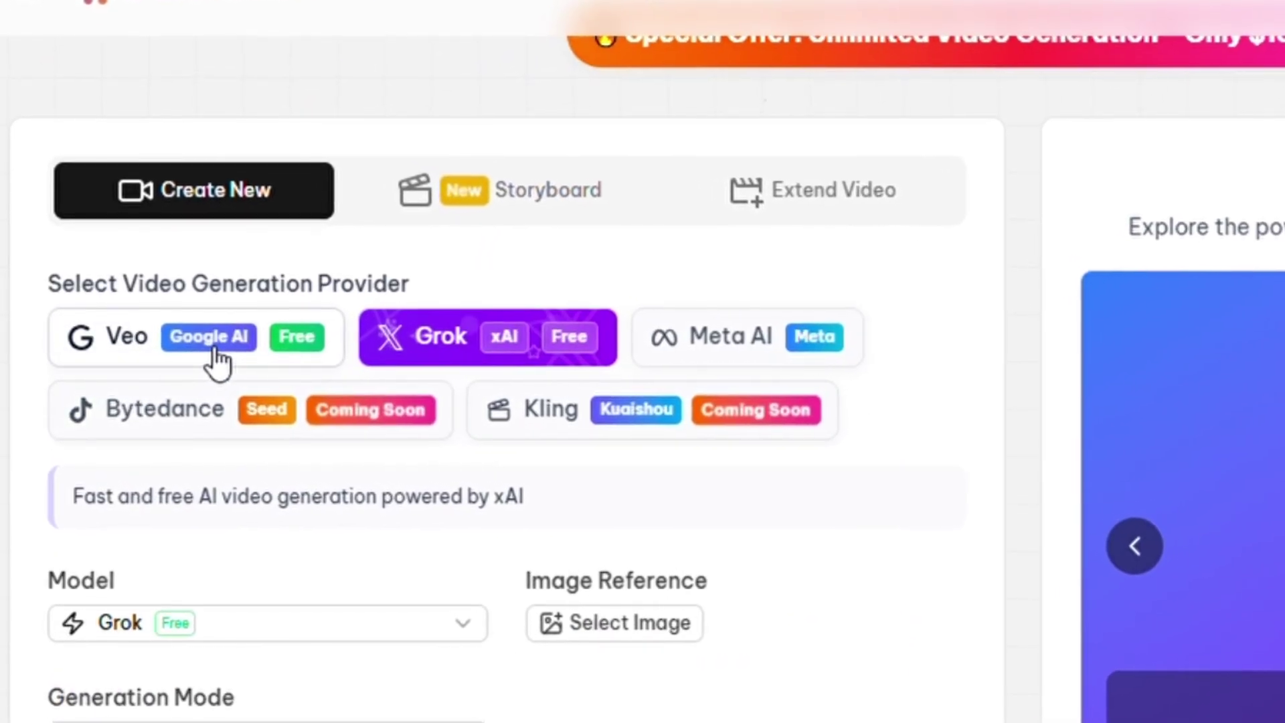
click(221, 362)
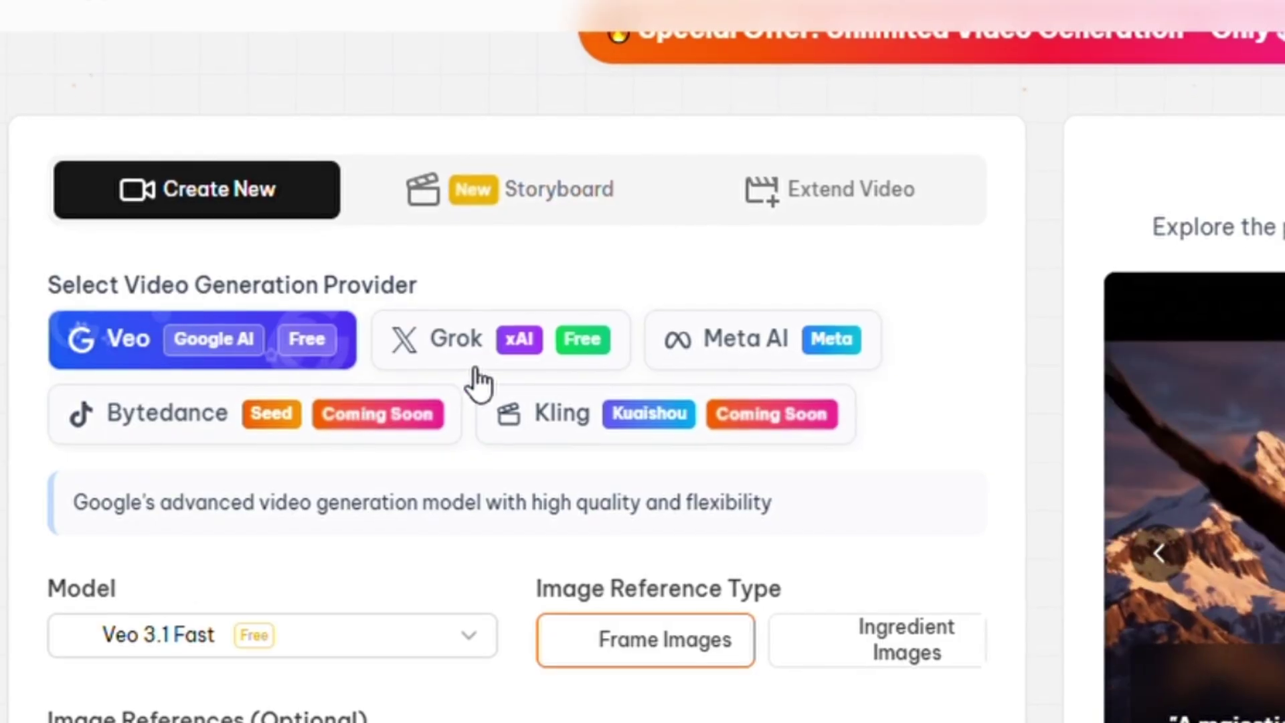
click(488, 361)
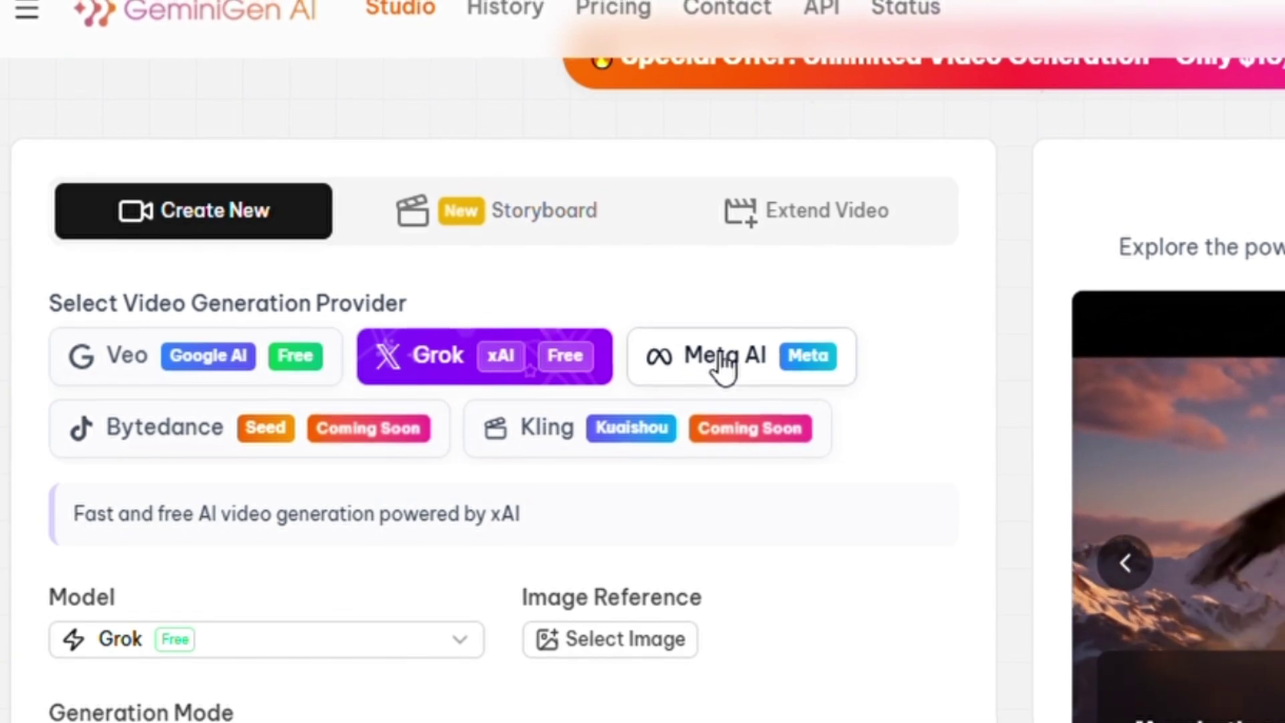
click(719, 354)
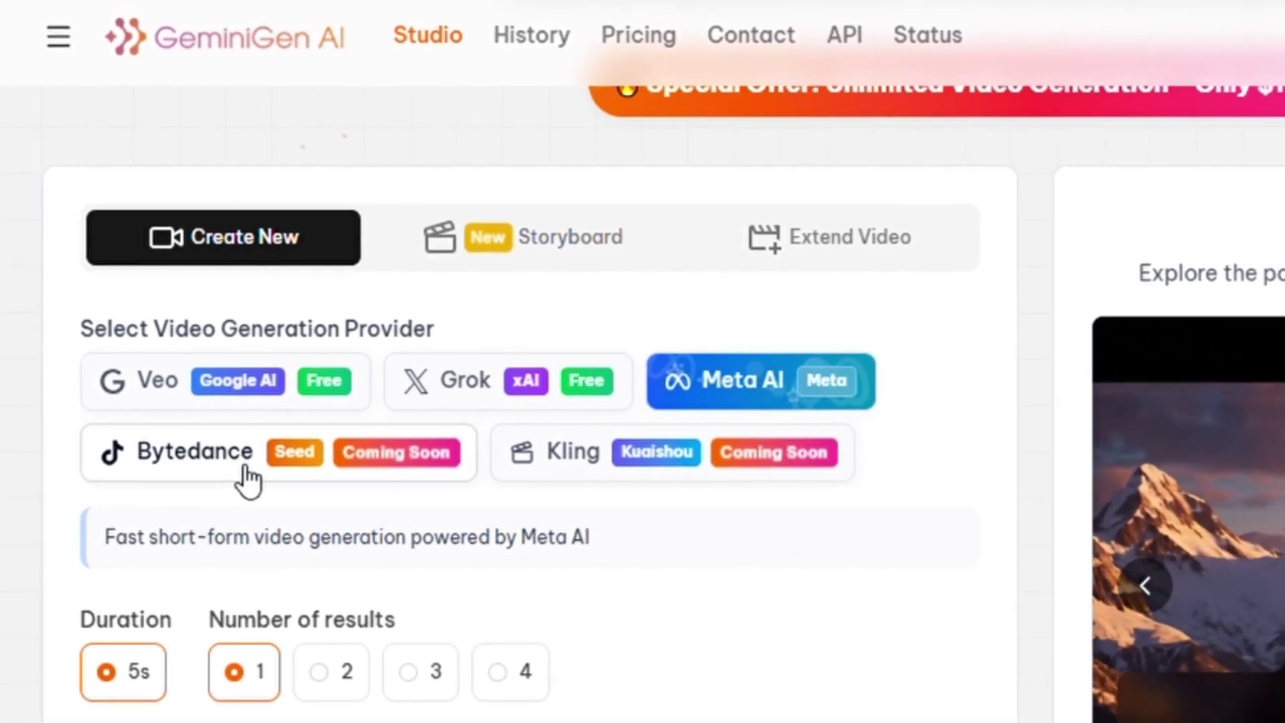
click(224, 442)
click(558, 472)
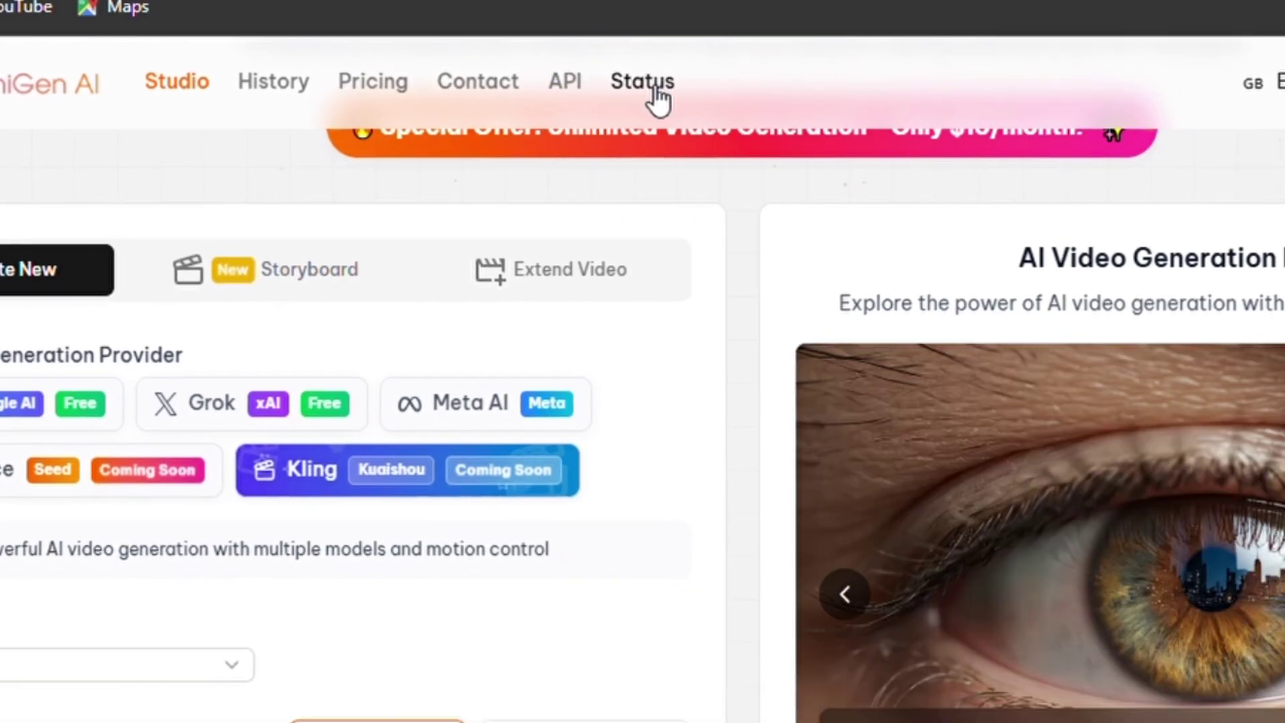
Open the system status page and check the status and success rates of the video generation models.
click(656, 95)
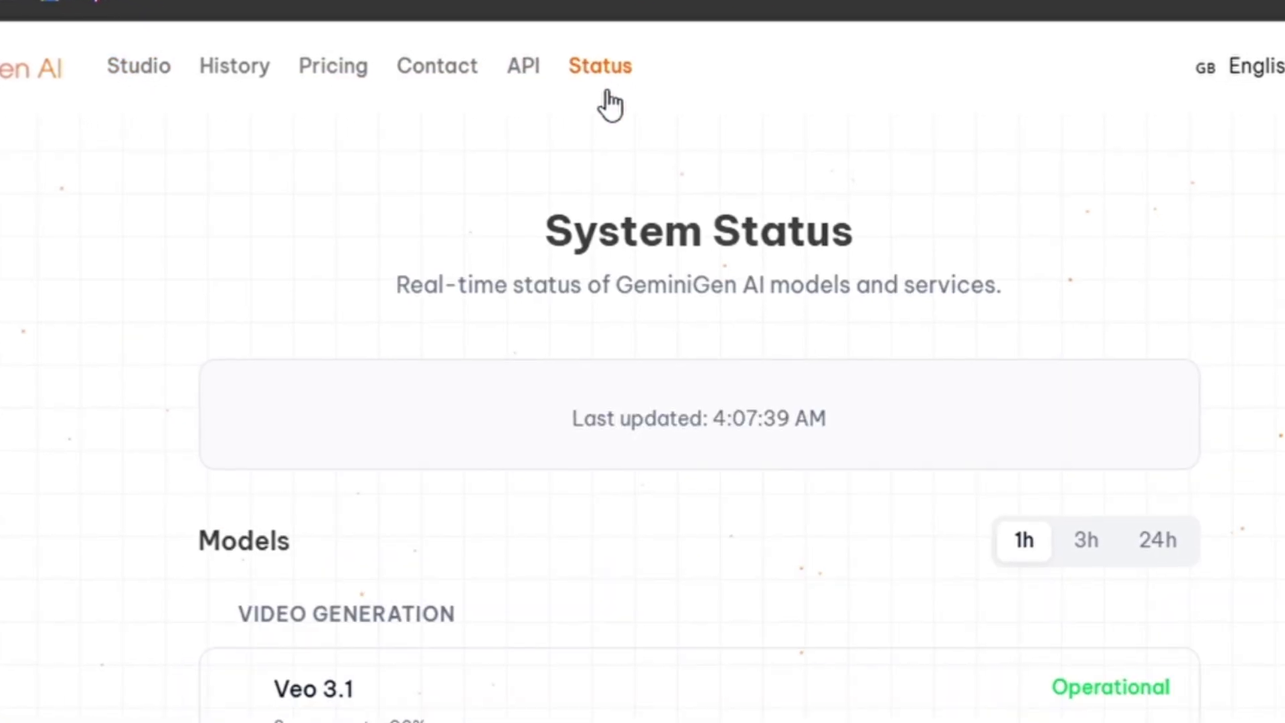
scroll(636, 443, down, 6)
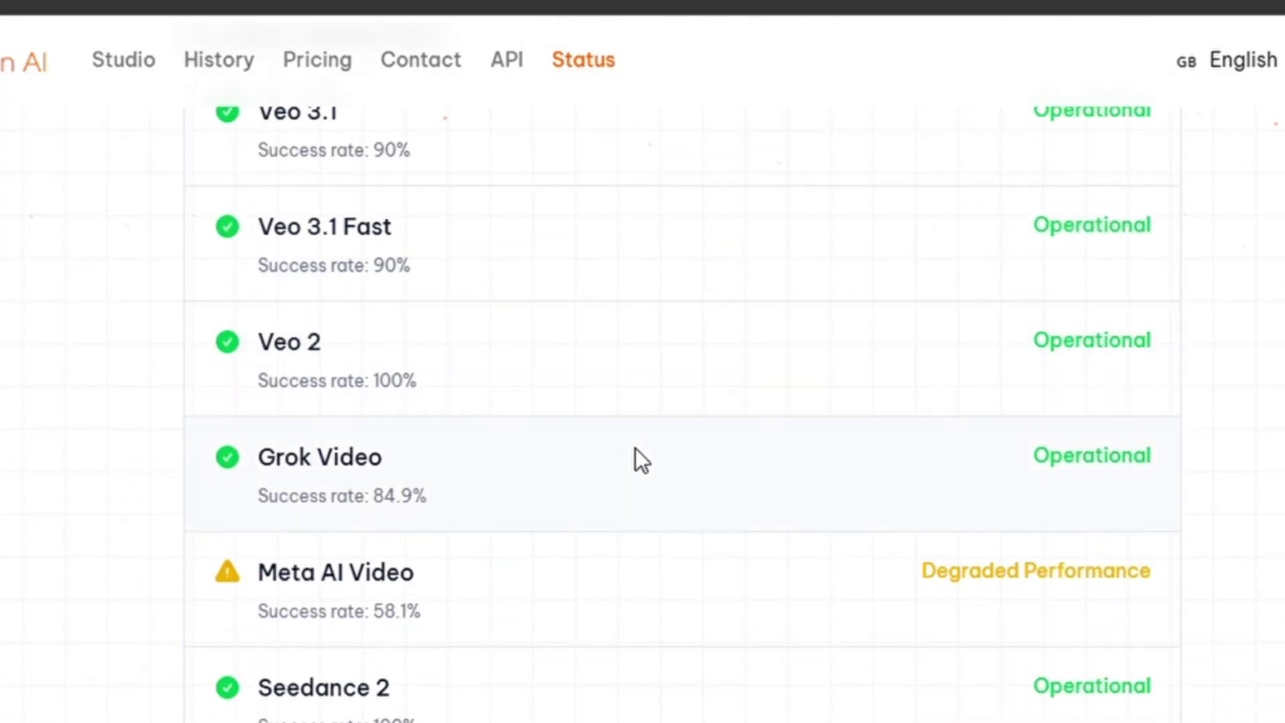
scroll(636, 448, down, 4)
scroll(636, 448, down, 8)
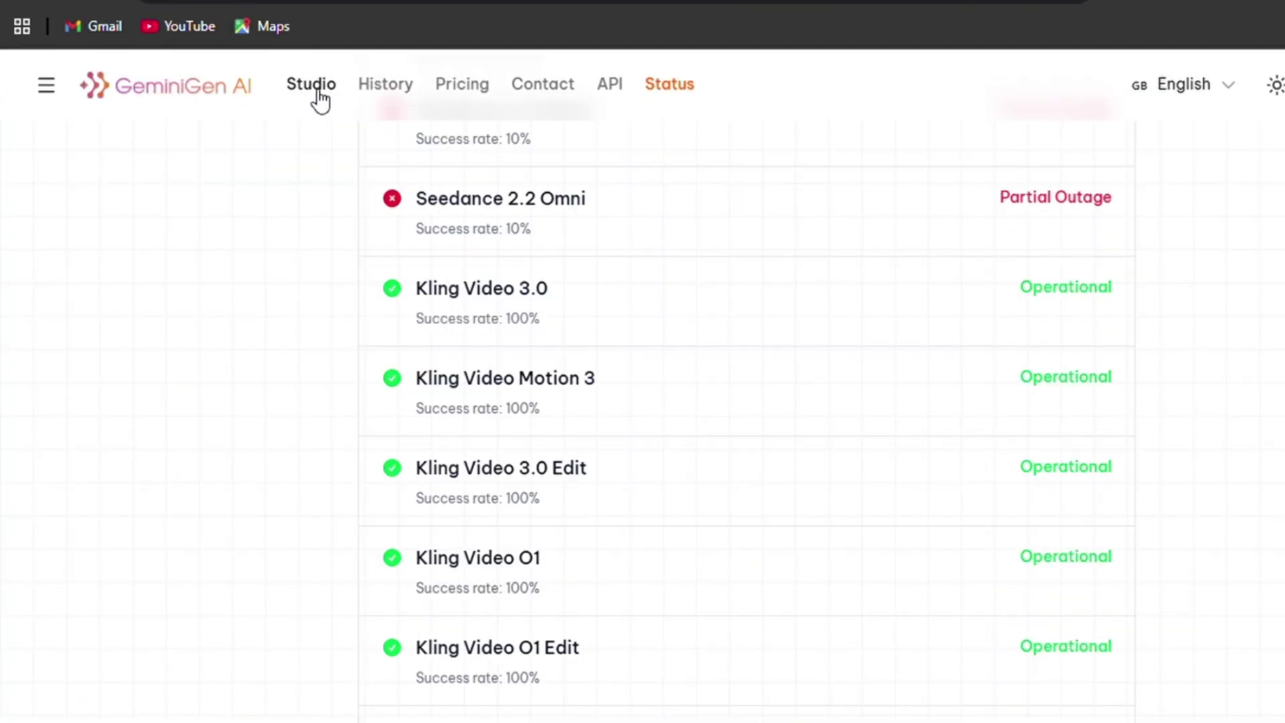
Return to the video generation studio and add the king-and-queen duel picture as Grok's image reference.
click(125, 60)
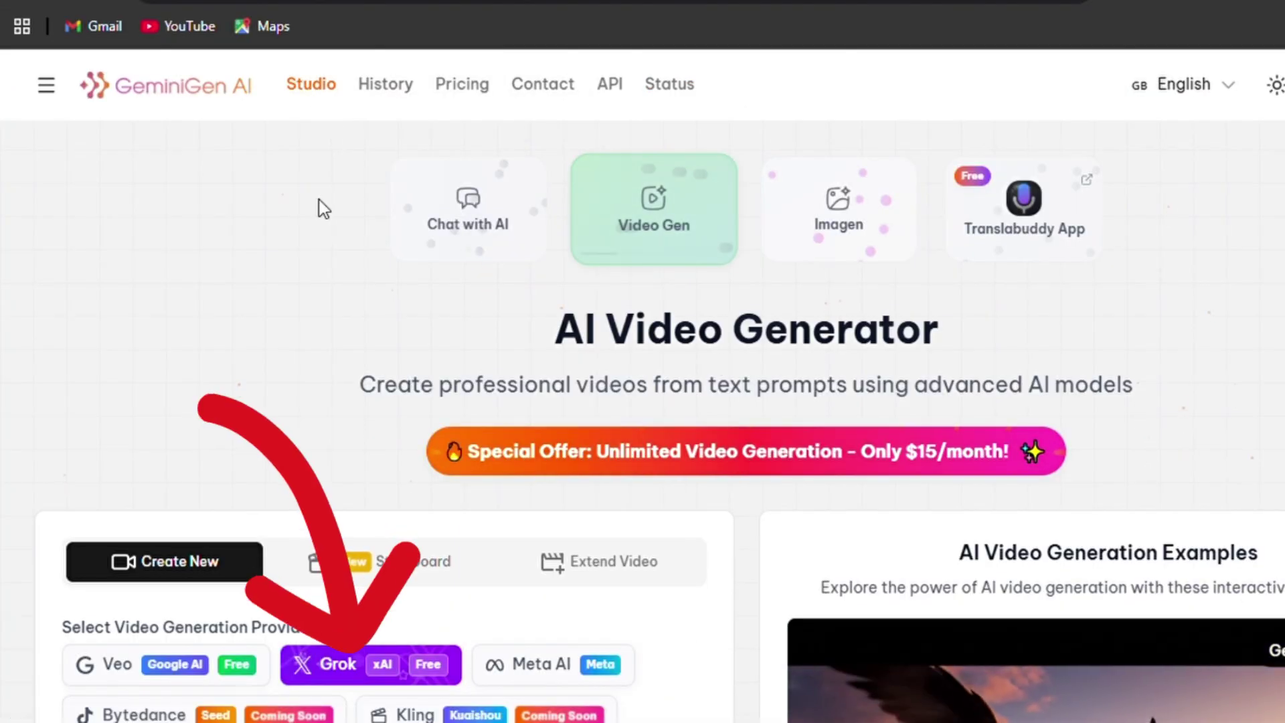
scroll(341, 465, down, 2)
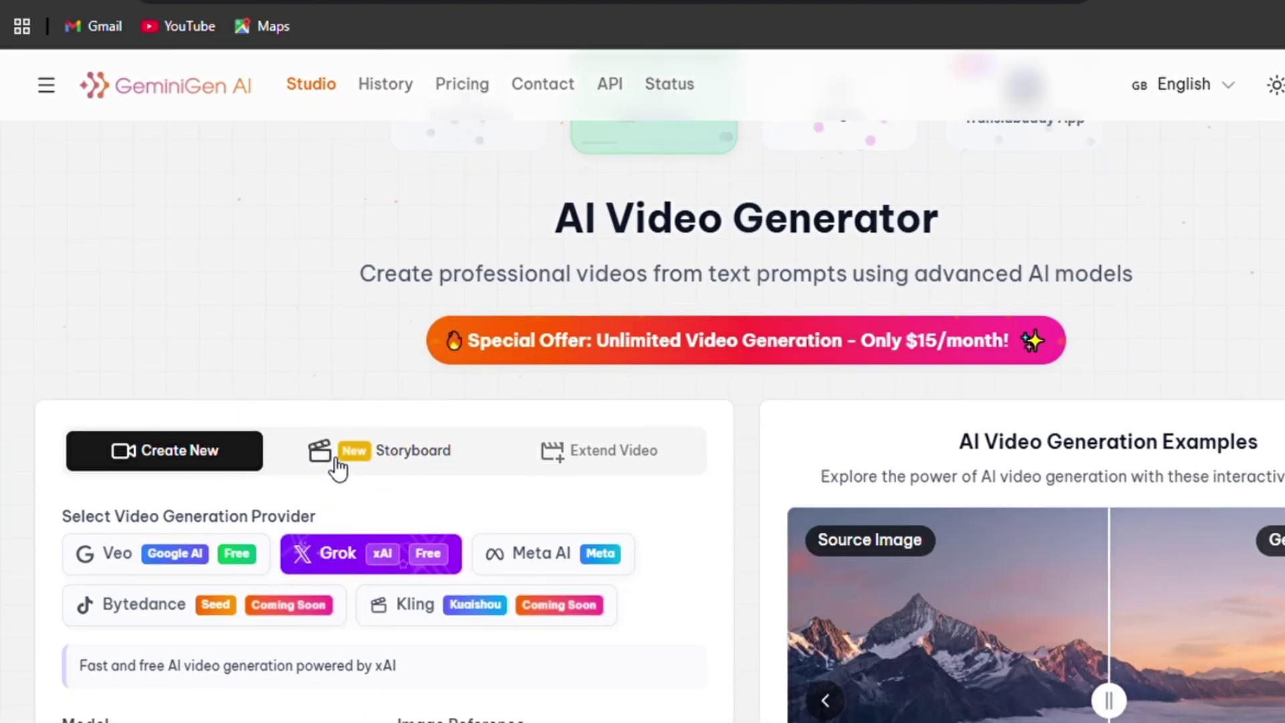
scroll(559, 646, down, 2)
scroll(581, 524, down, 4)
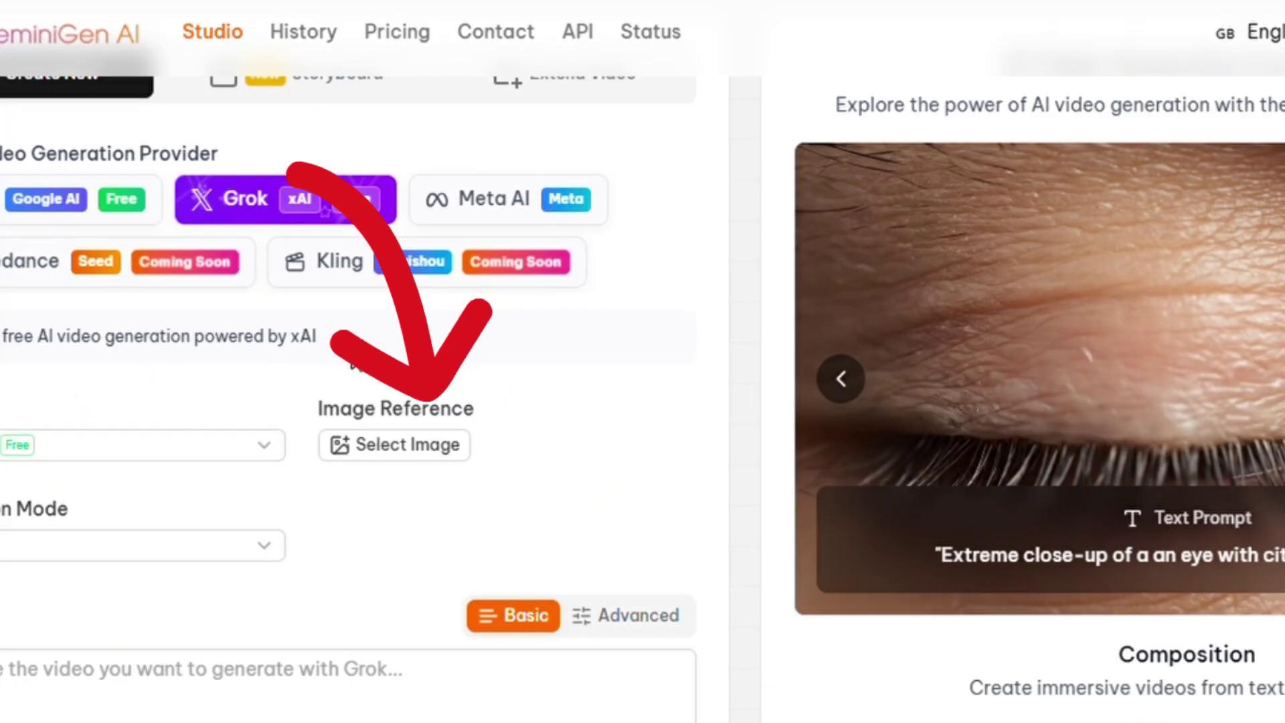
click(486, 430)
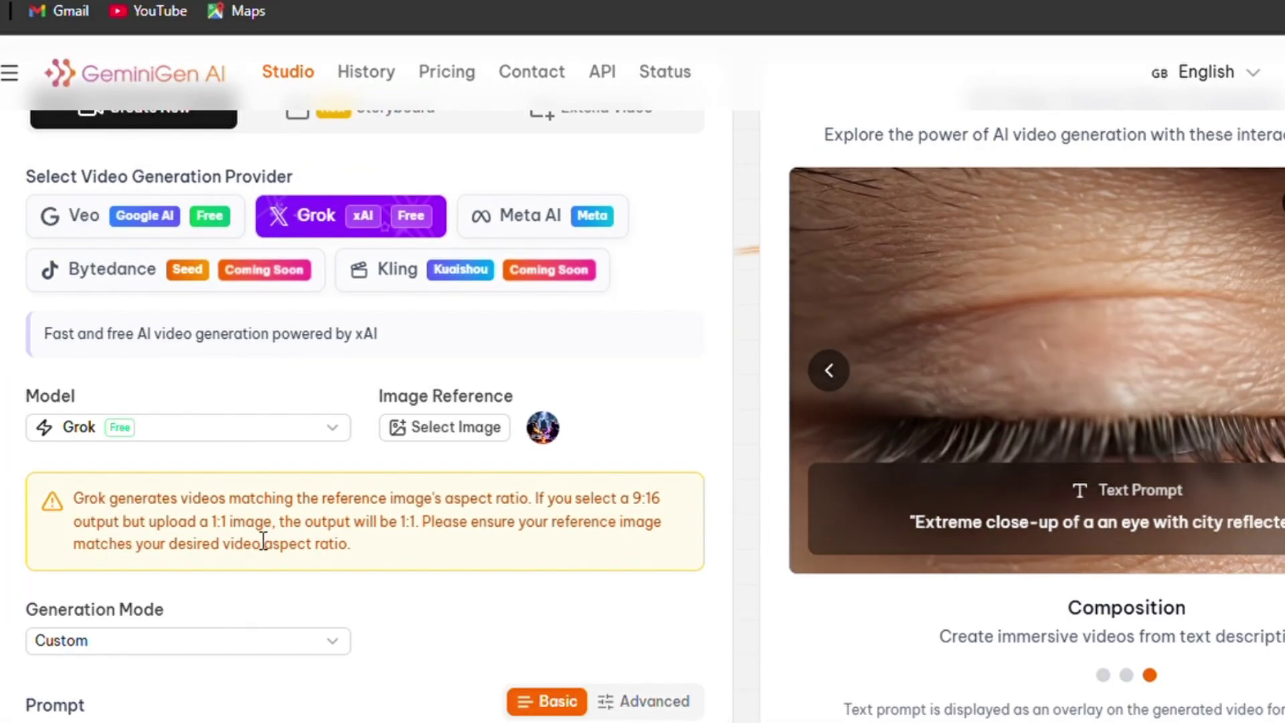
Enter the "The Duel" video prompt beginning "A king and queen face each other in the center of a collapsing throne room" for Grok.
scroll(282, 536, down, 2)
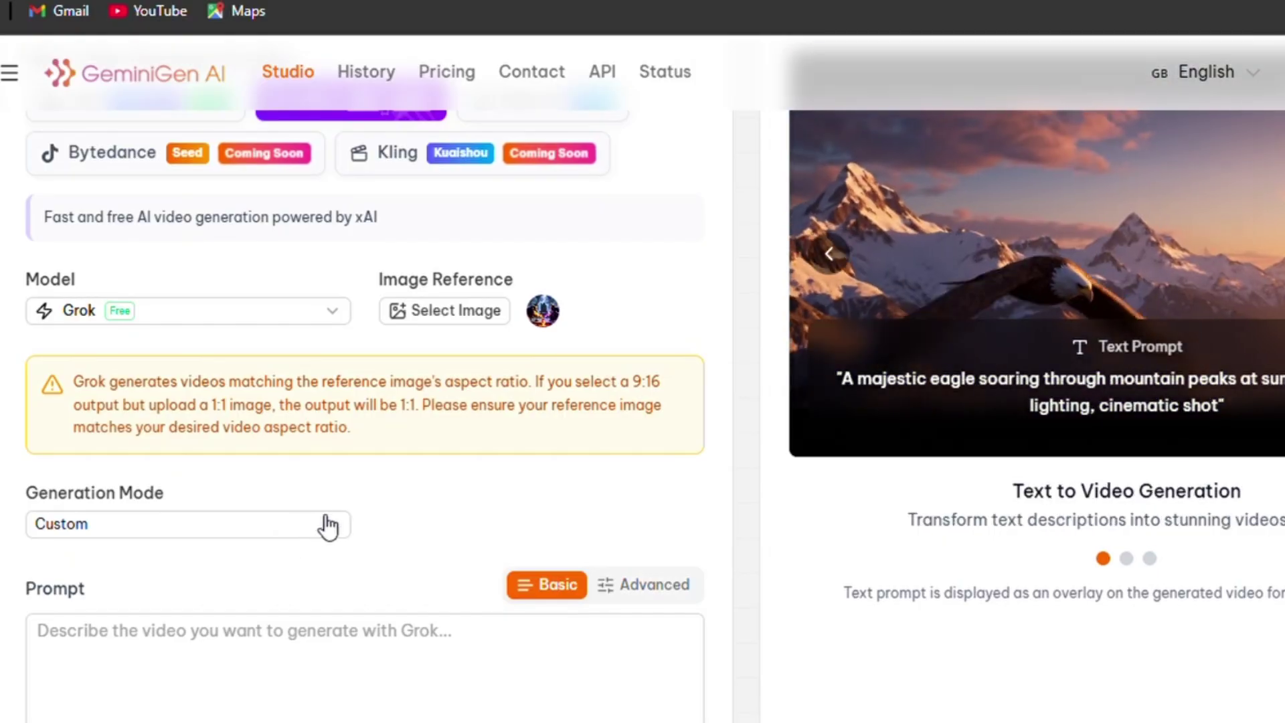
scroll(330, 525, down, 3)
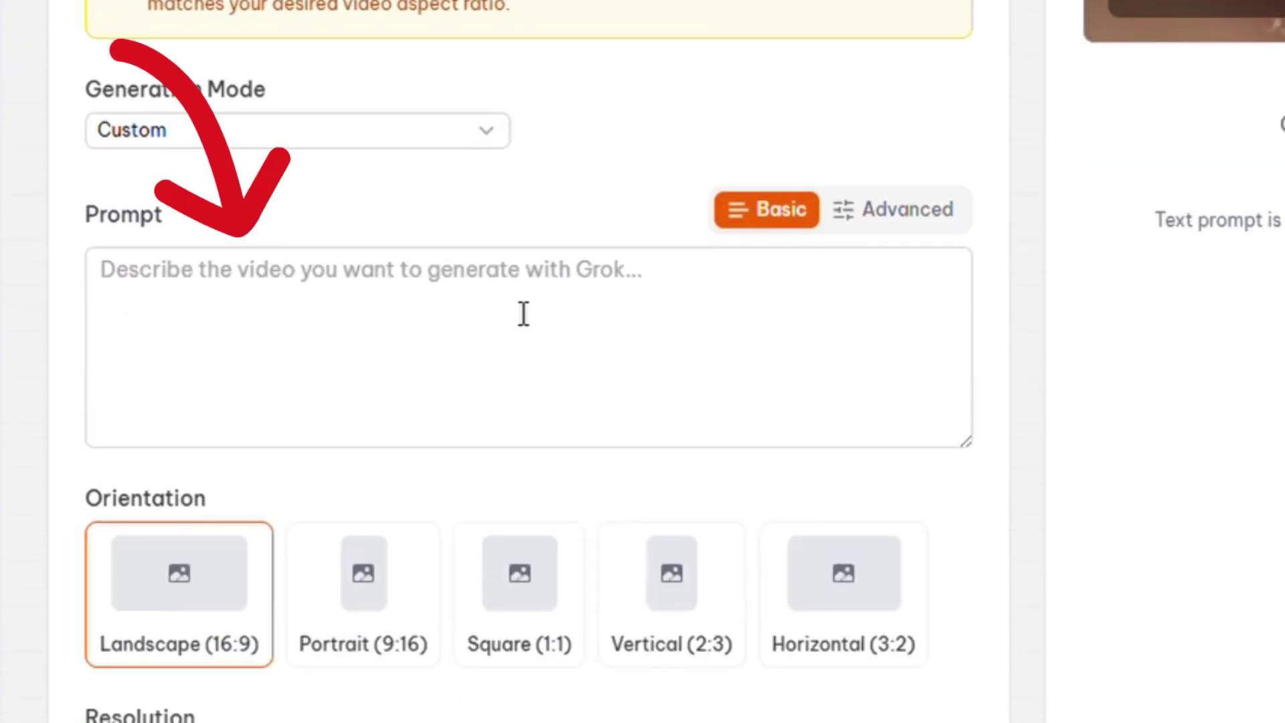
click(524, 314)
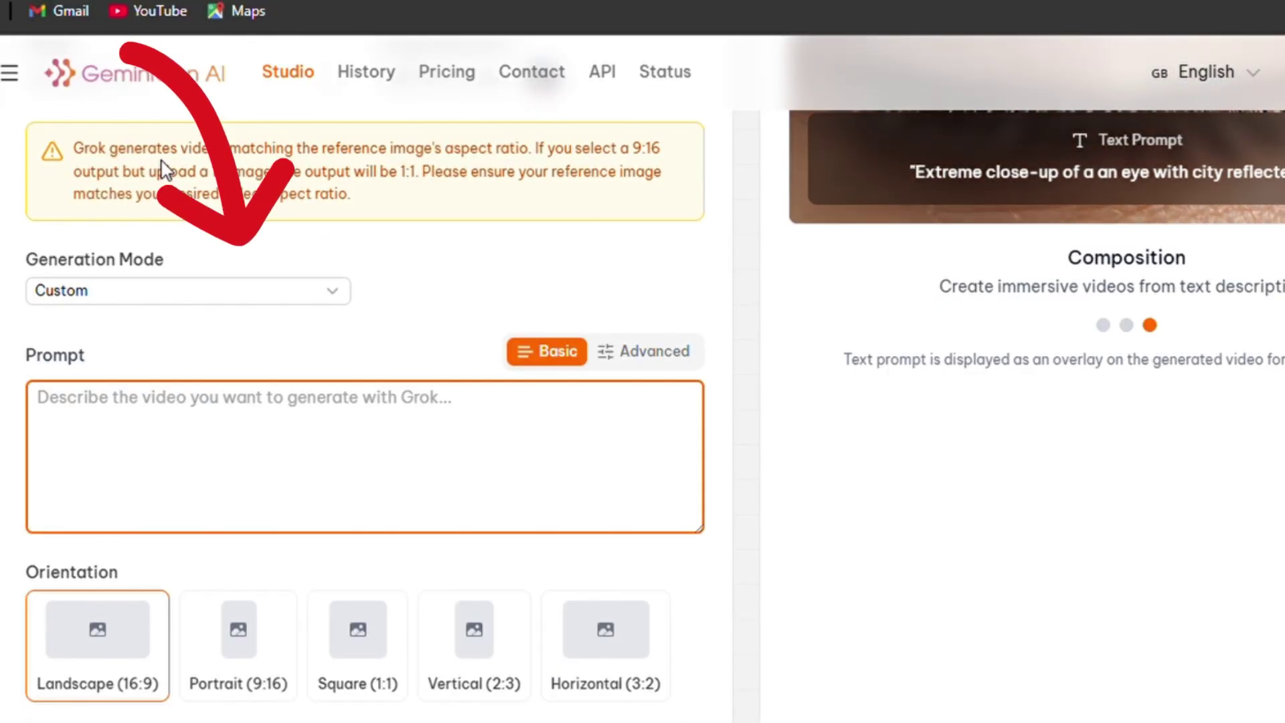
text(A king and queen face each other in the center of a collapsing throne room, both wielding glowing swords — his blazing gold, hers deep violet. Lightning and fire erupt around them. Their eyes lock. Neither moves. The ground between them cracks and splits, revealing a fissure of molten light. Wind tears at their royal cloaks. Extreme wide shot pulling into a slow close-up of both faces — fierce, fearless, ready. Cinematic. Epic fantasy. Dramatic orchestral. 4K.)
scroll(119, 450, down, 3)
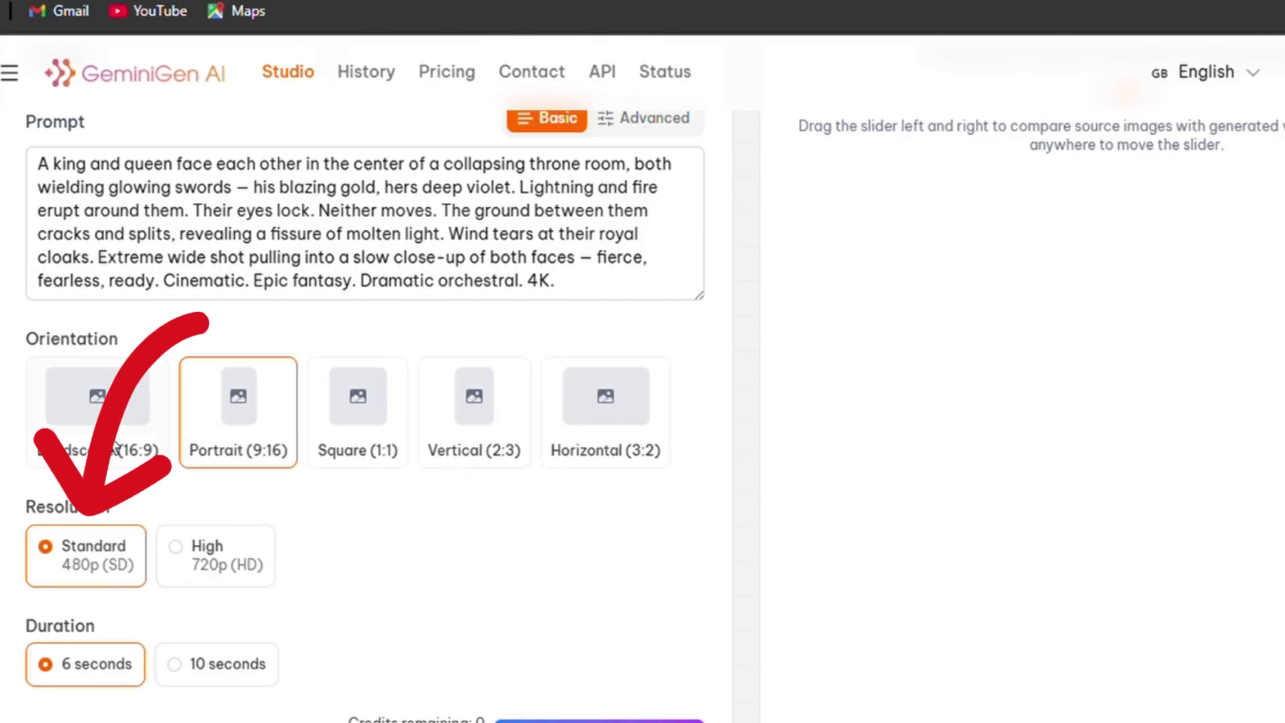
Set the Grok video to Landscape (16:9), High 720p resolution and 10 seconds, and start generating it.
click(115, 447)
scroll(271, 571, down, 2)
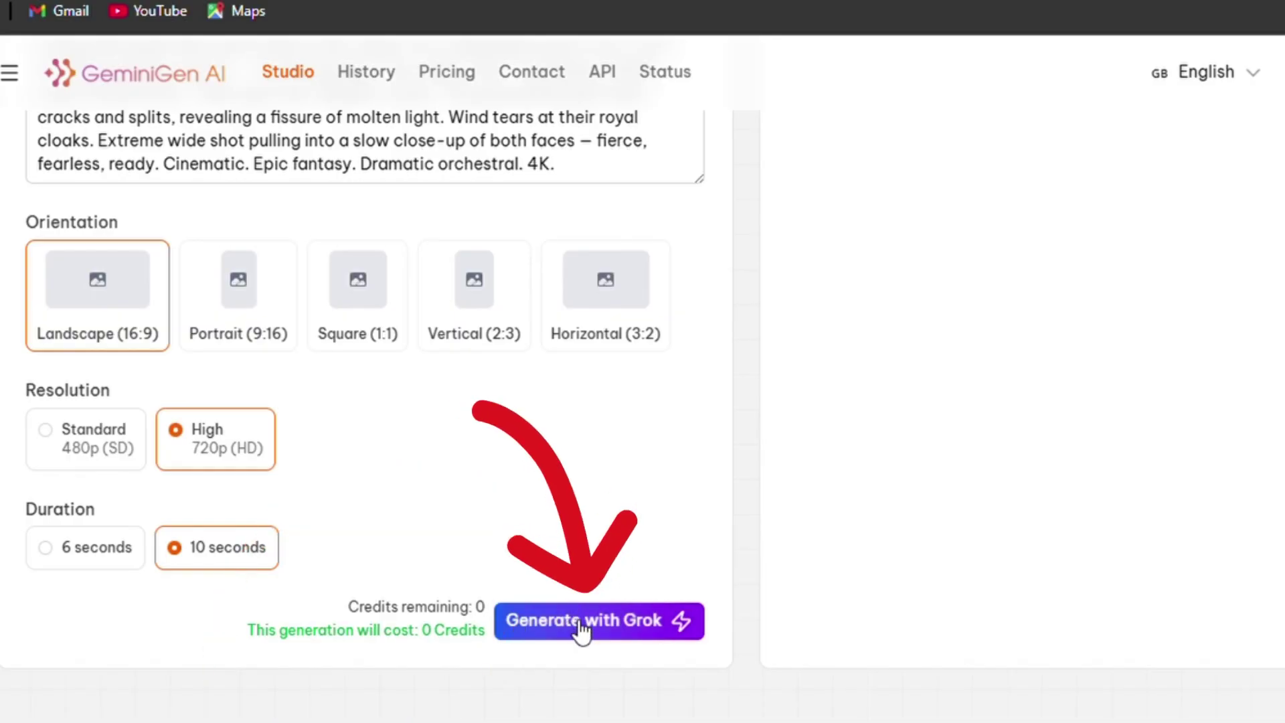
click(581, 622)
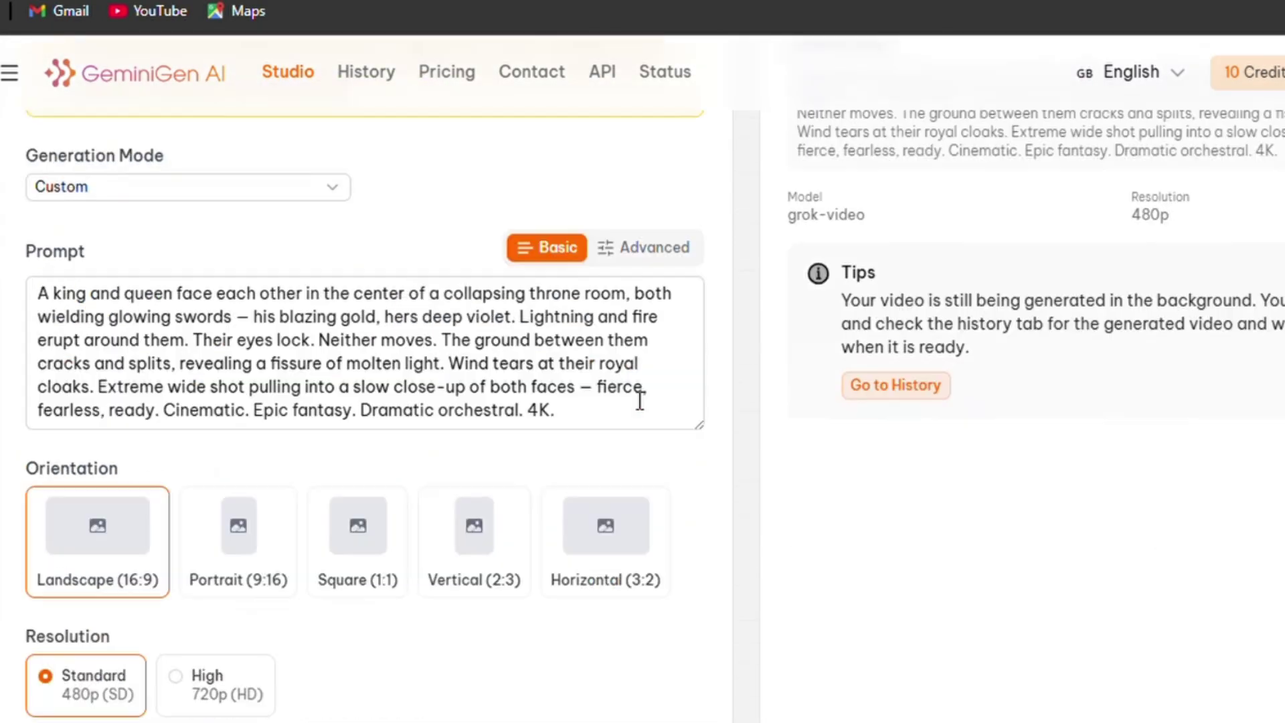
Check the duel video's generation progress in the history and play the video for the "KING: (circling her, sword raised)" prompt.
click(869, 380)
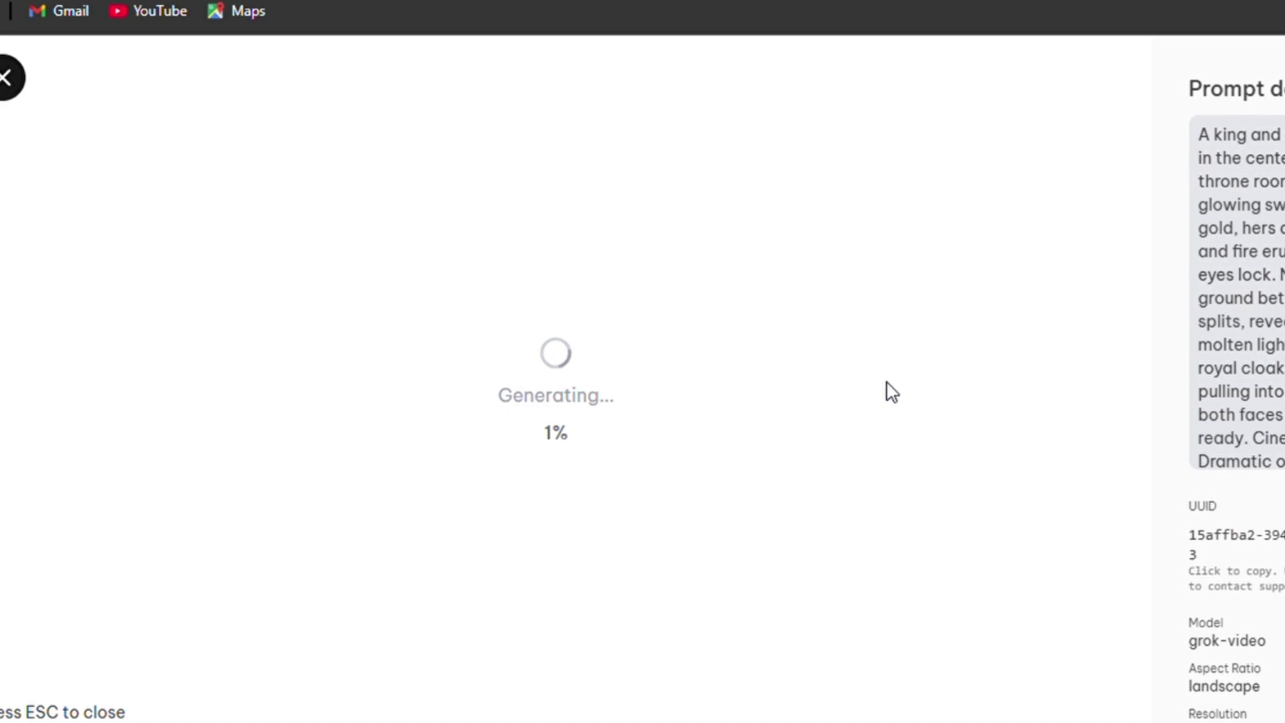
scroll(1237, 334, down, 4)
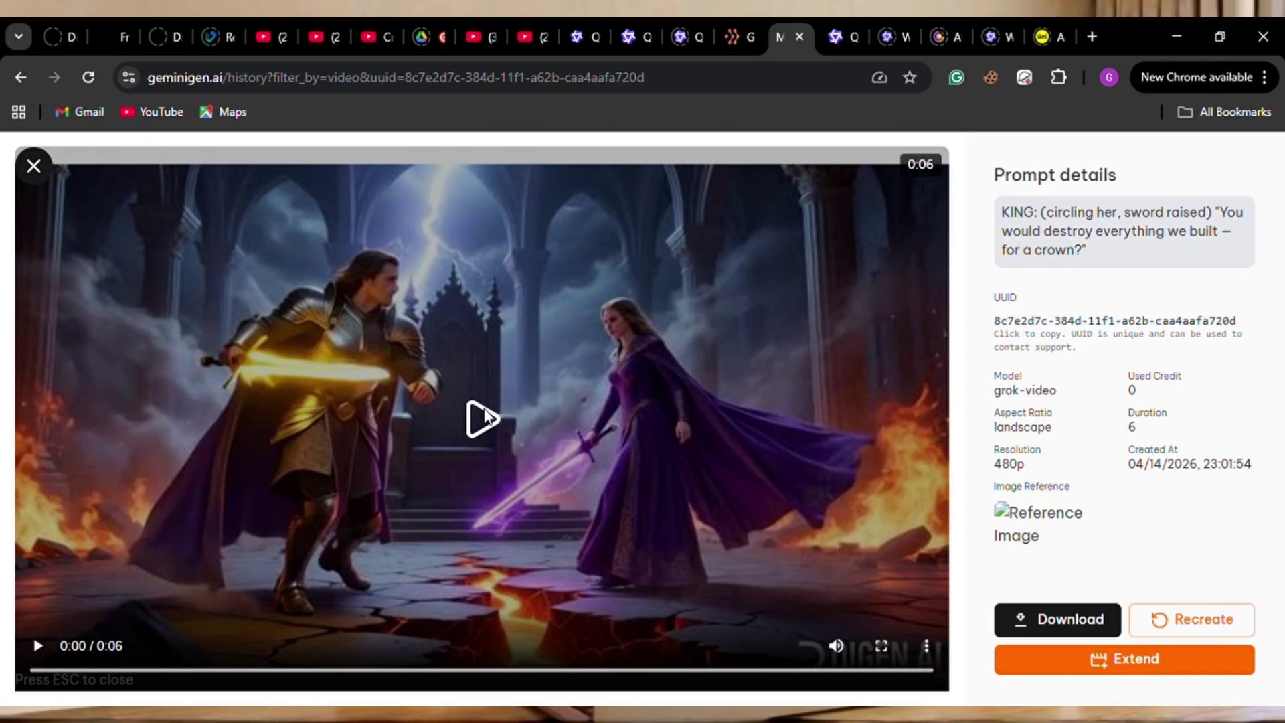
click(487, 418)
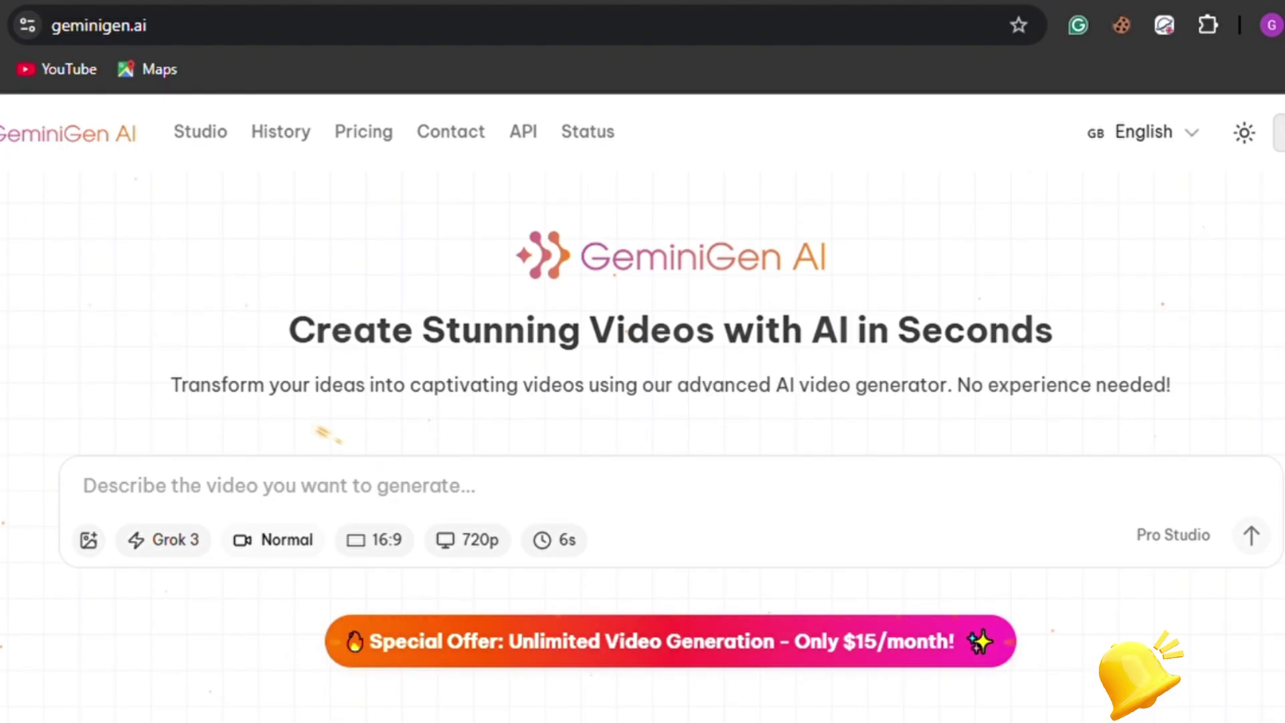
Switch to the Qwen website and open Qwen Studio.
click(826, 30)
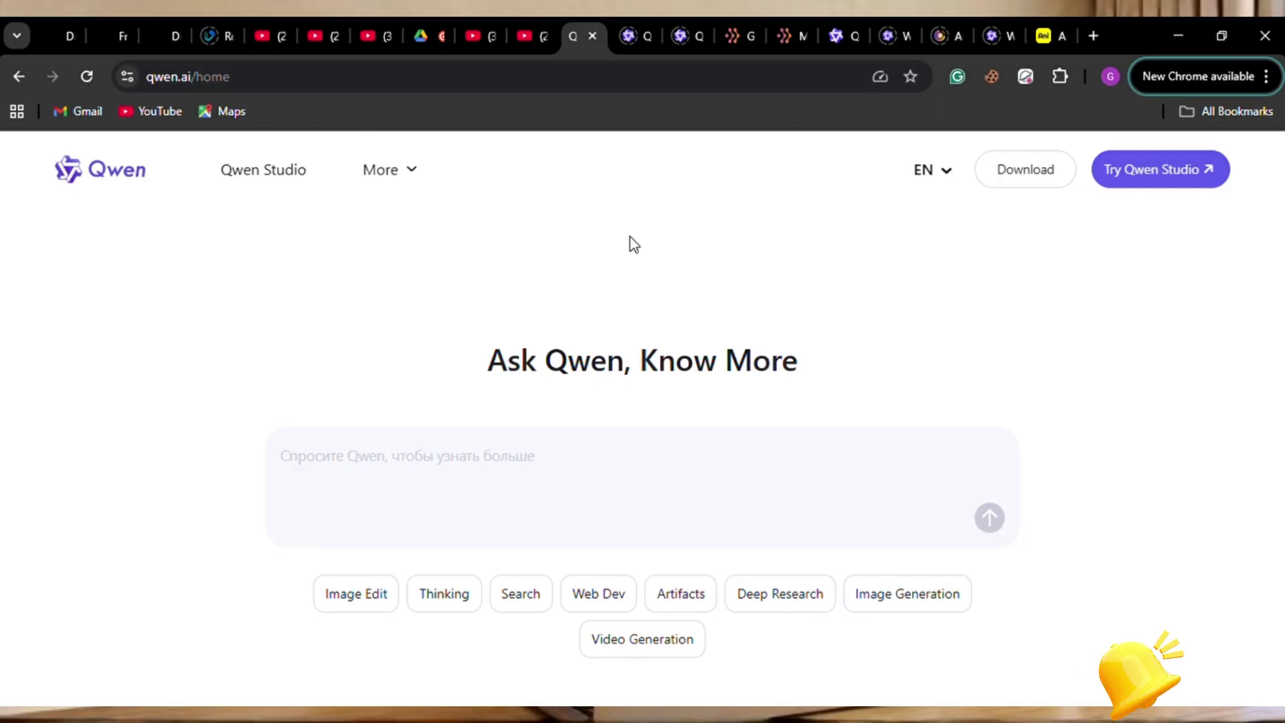
click(1152, 187)
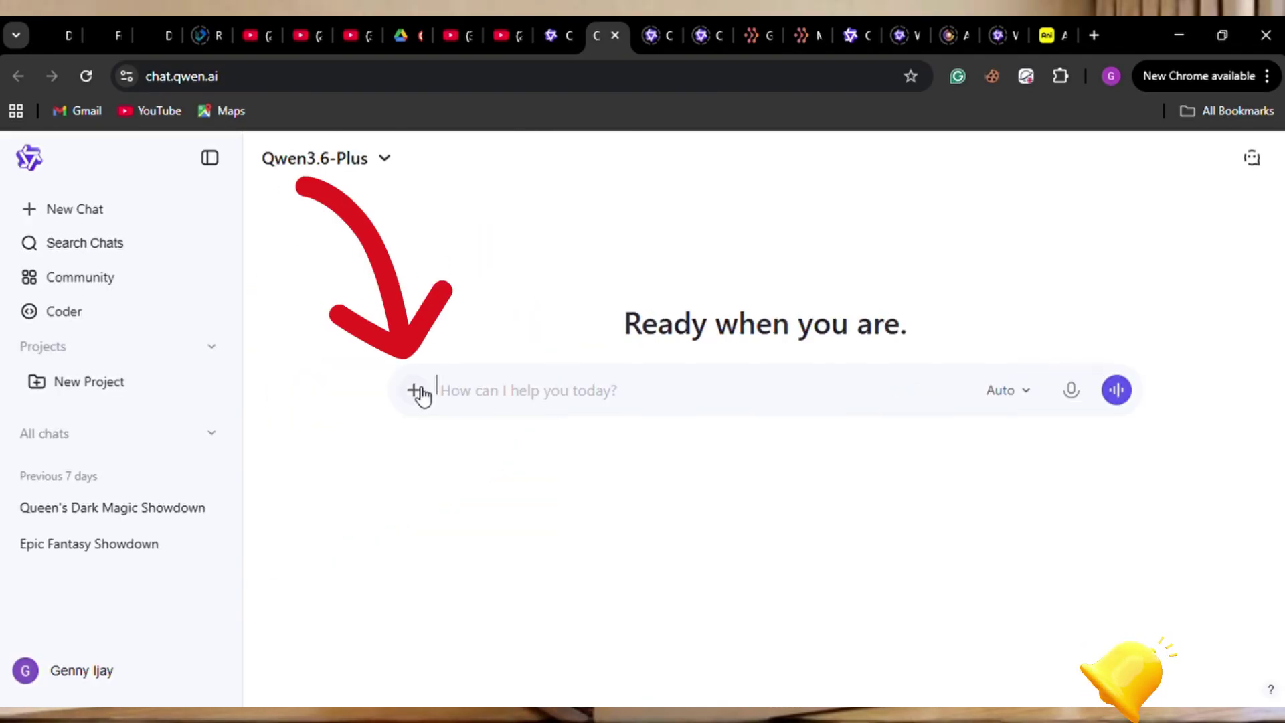
Attach the king-and-queen duel picture to a chat and submit the prompt beginning "A king and queen face each other in the center of a collapsing throne room".
click(416, 391)
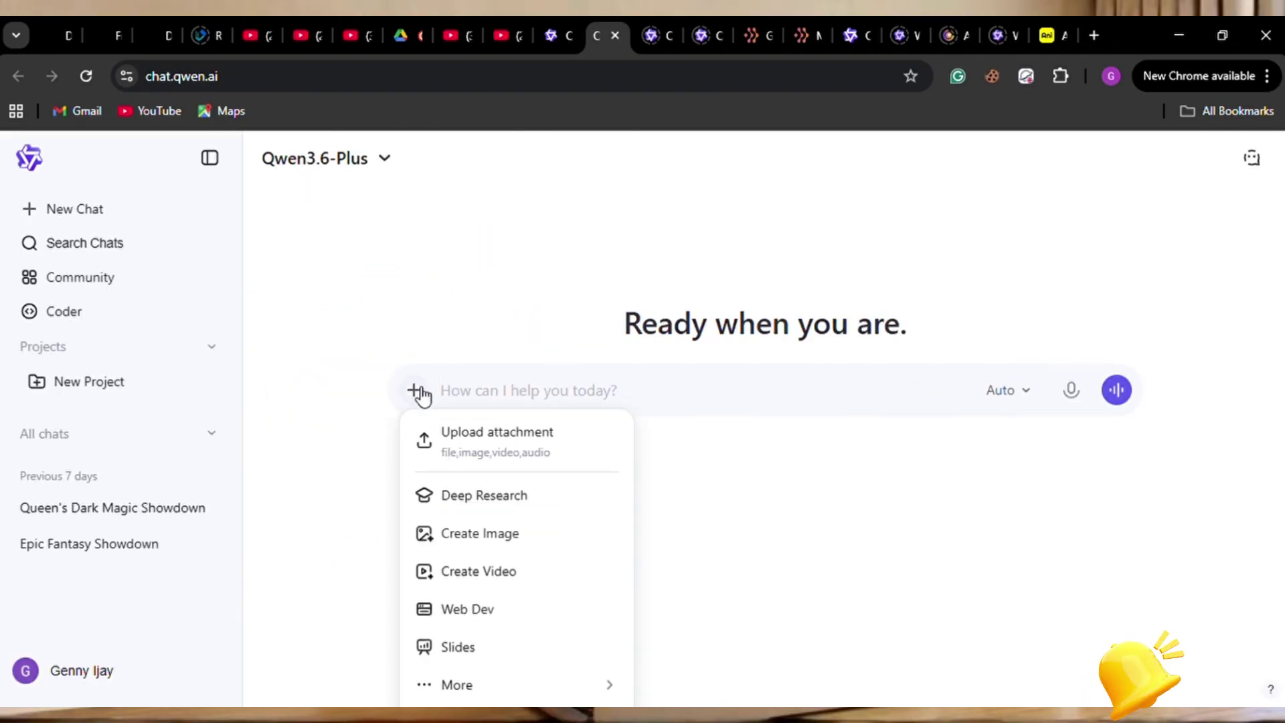
click(506, 450)
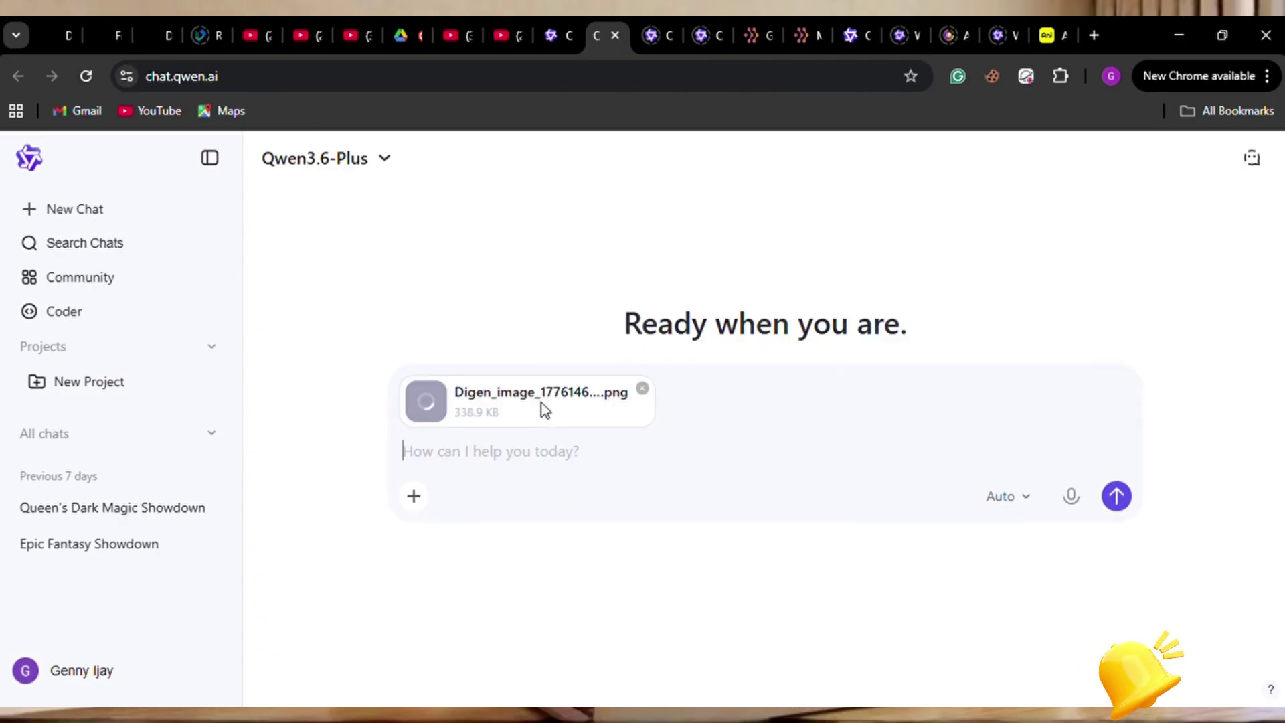
text(A king and queen face each other in the center of a collapsing throne room, both wielding glowing swords — his blazing gold, hers deep violet. Lightning and fire erupt around them. Their eyes lock. Neither moves. The ground between them cracks and splits, revealing a fissure of molten light. Wind tears at their royal cloaks. Extreme wide shot pulling into a slow close-up of both faces — fierce, fearless, ready. Cinematic. Epic fantasy. Dramatic orchestral. 4K.)
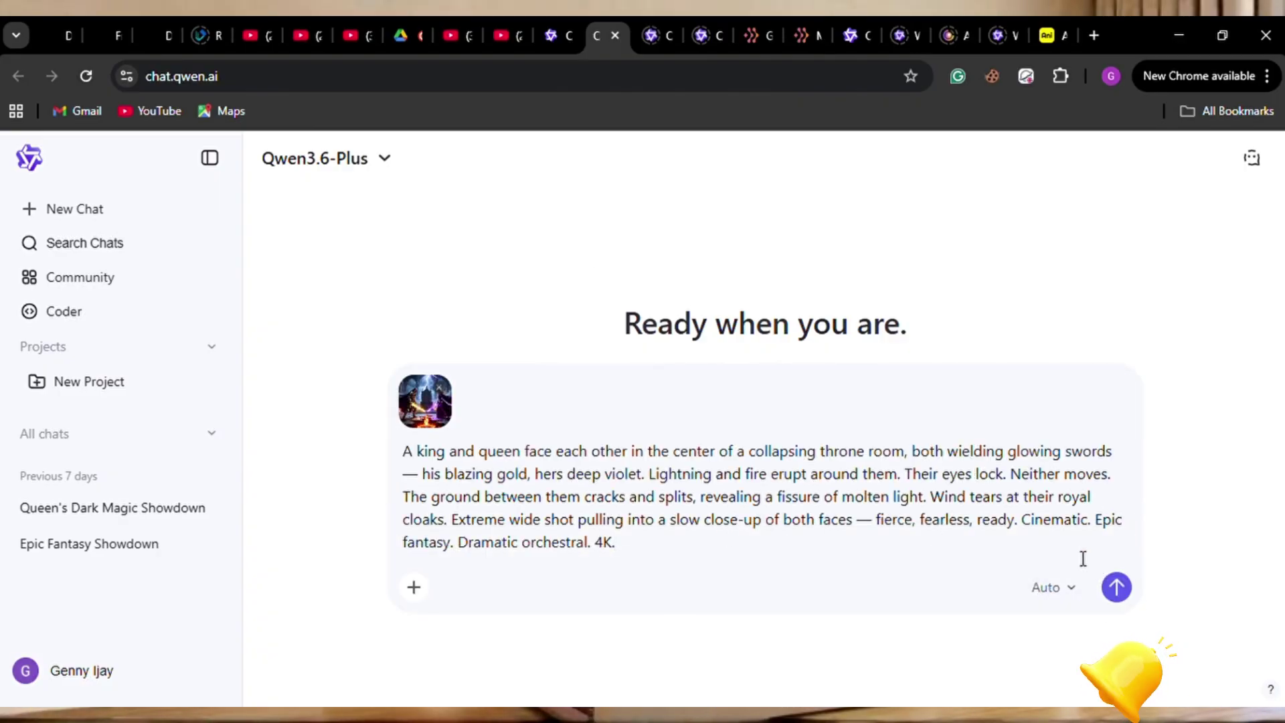
click(1116, 587)
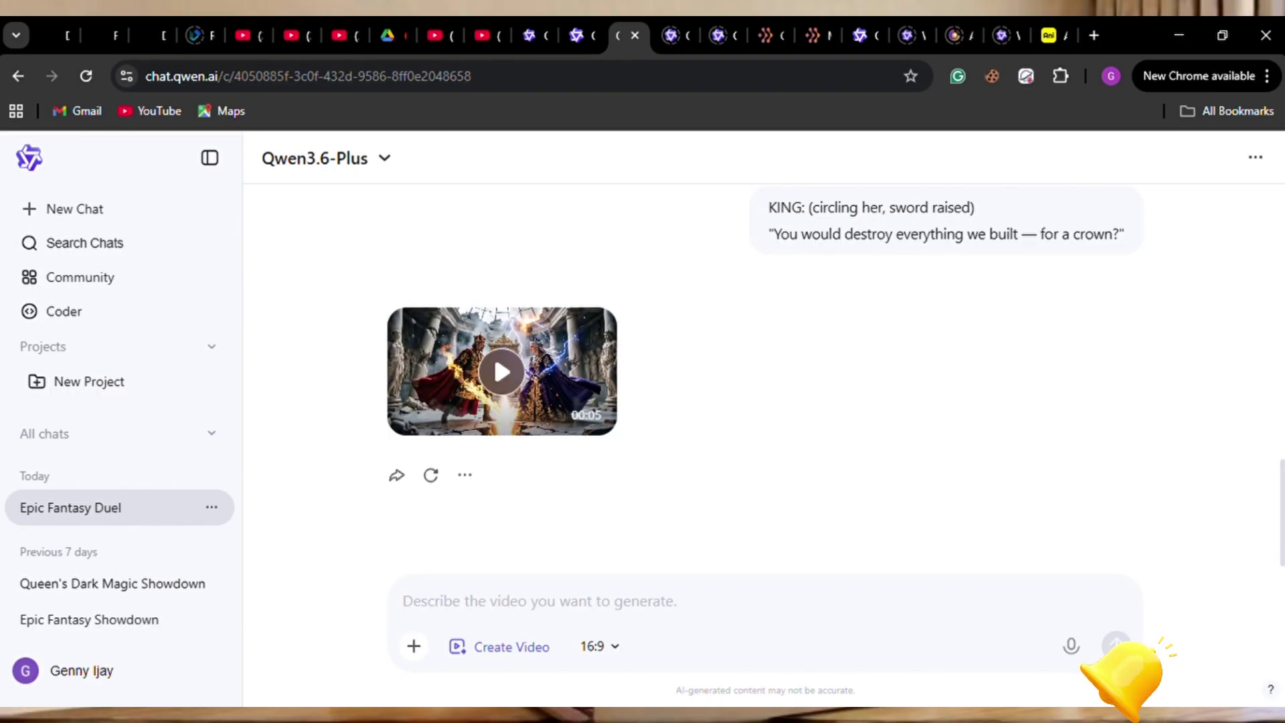
Play the video generated for the "KING: (circling her, sword raised)" prompt, close the player, and reopen the video to replay it.
click(602, 421)
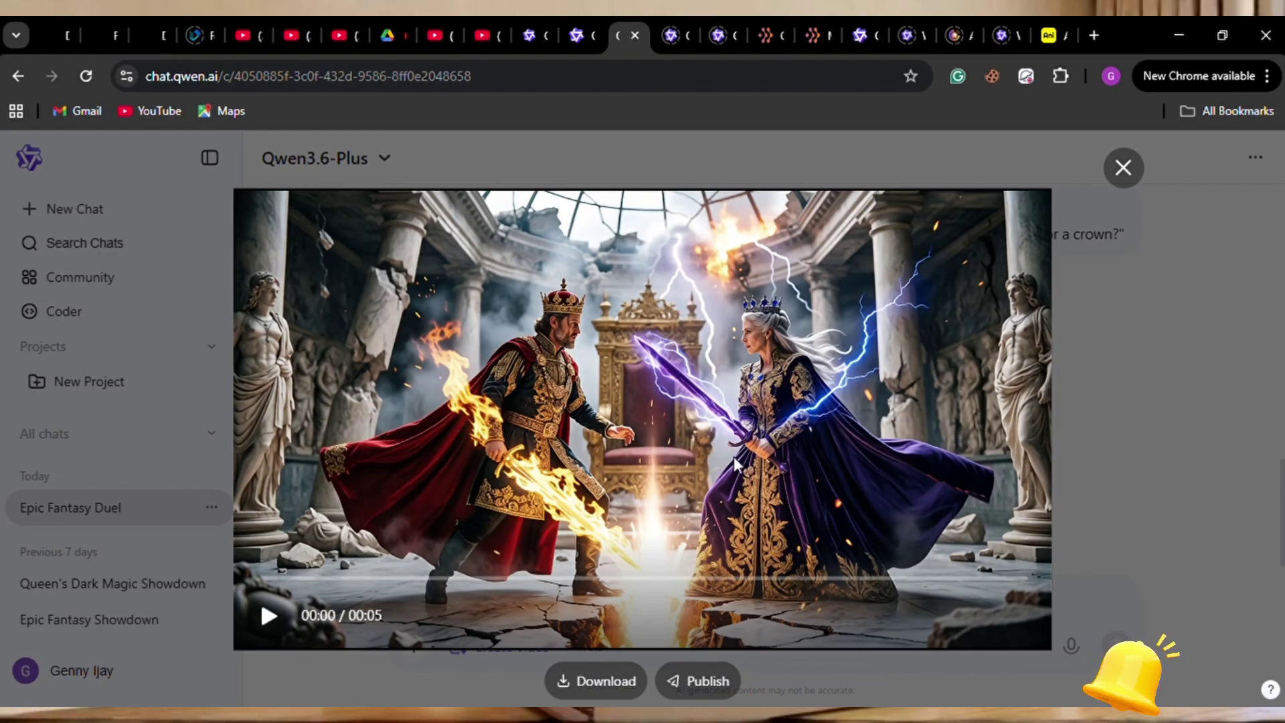
click(271, 617)
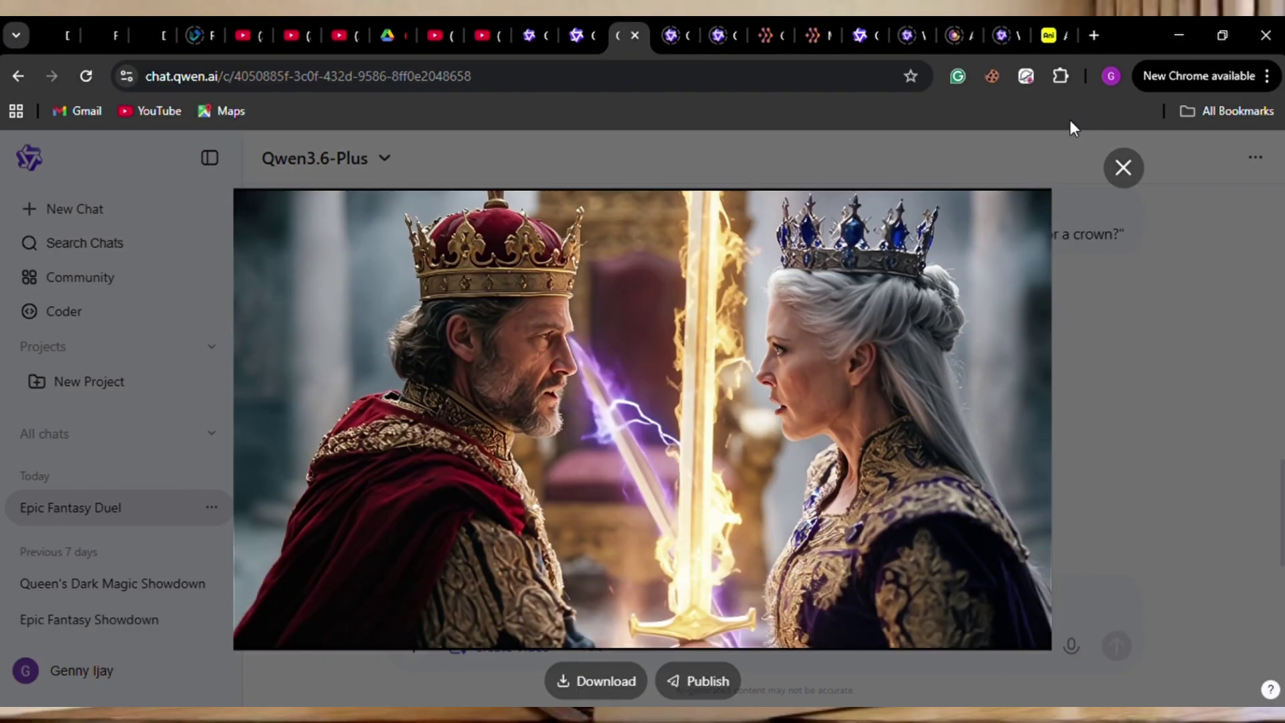
click(1123, 168)
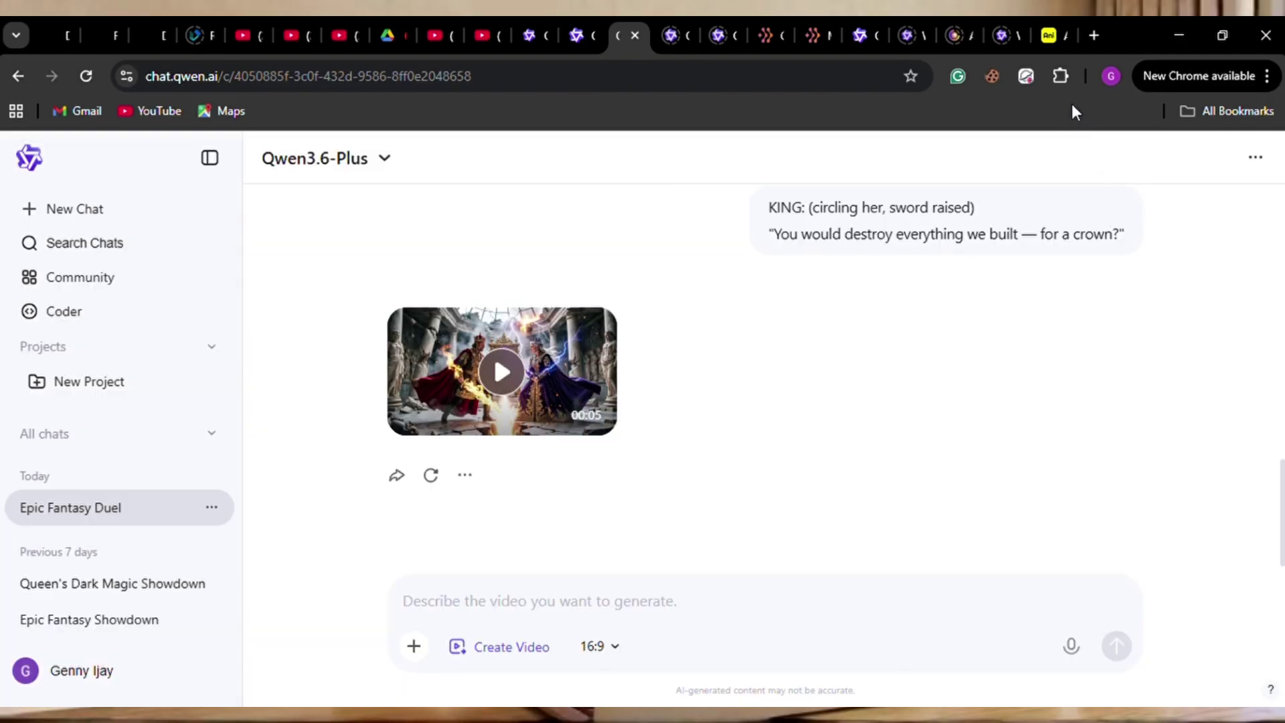
mouse_move(495, 391)
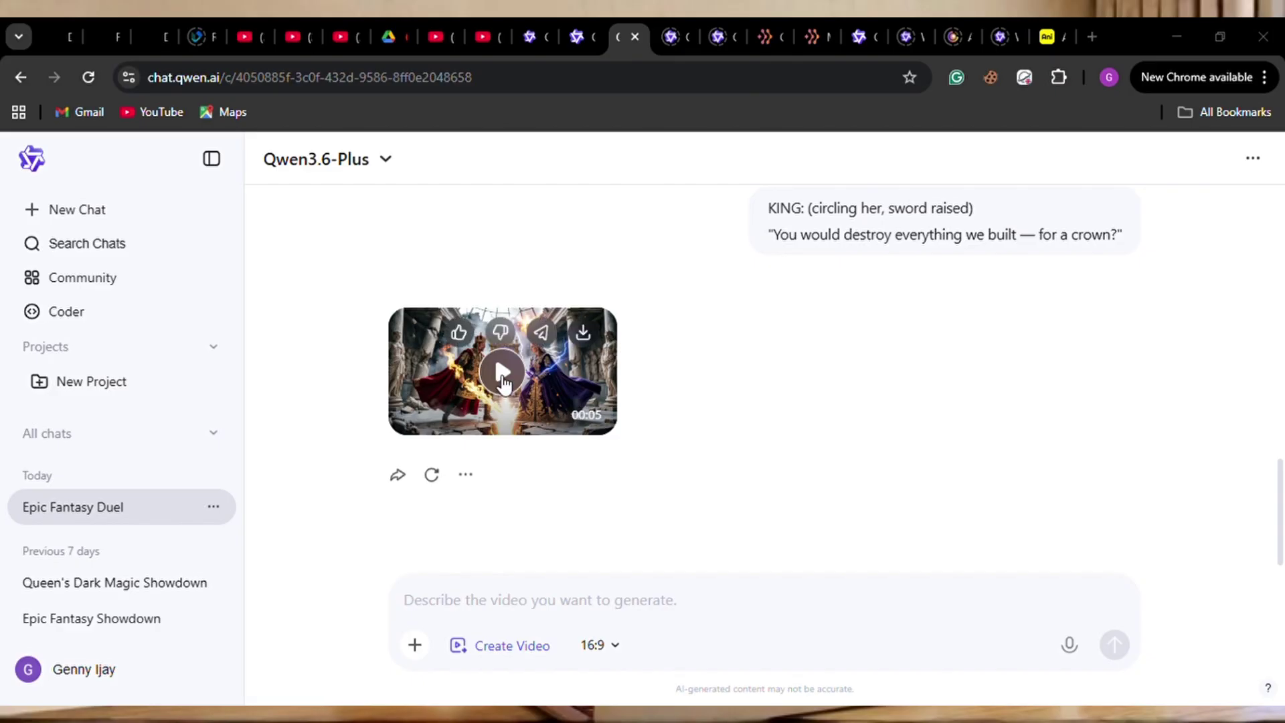
click(574, 405)
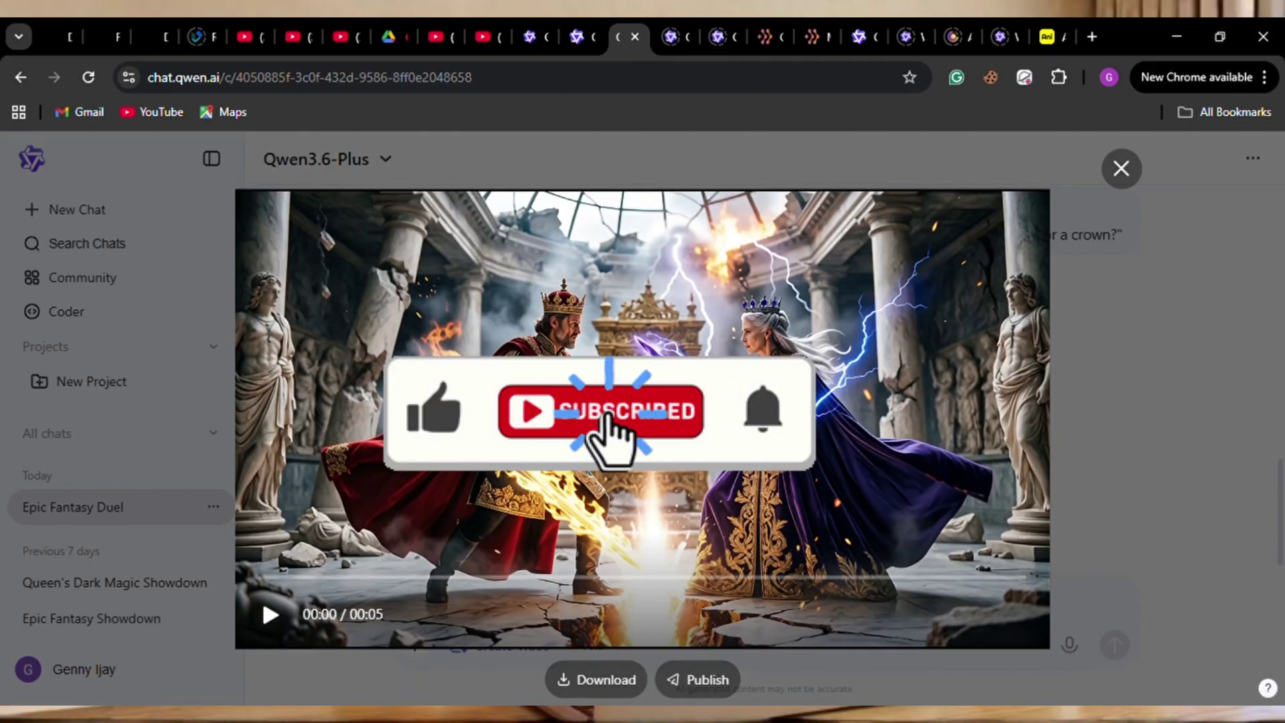
click(271, 615)
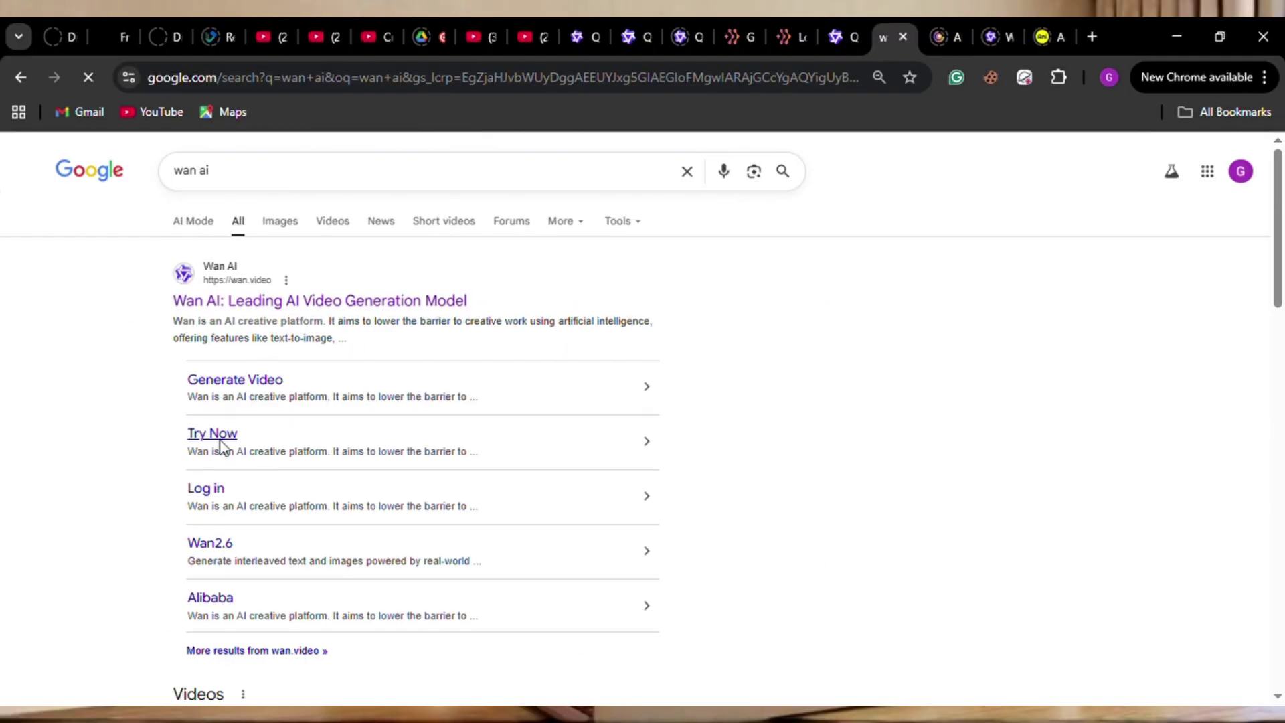
Open the Wan AI creation page from the "wan ai" search results and use the Generate video mode.
click(175, 468)
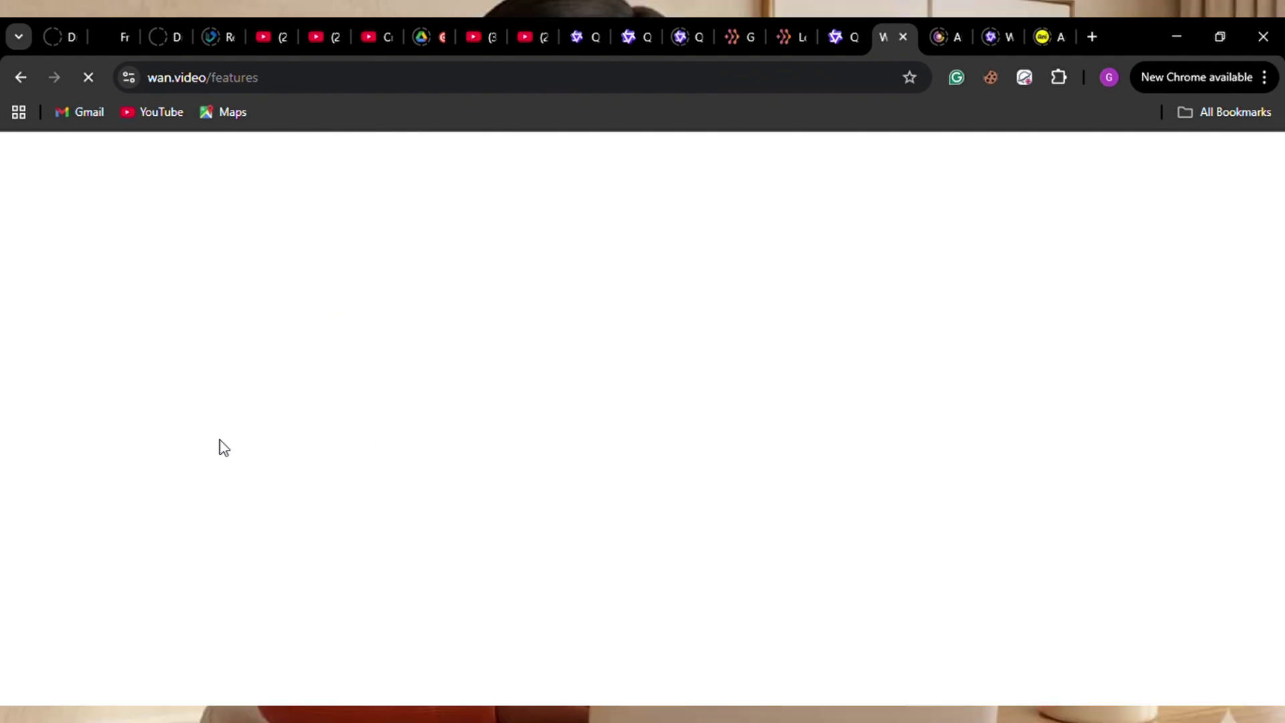
click(661, 430)
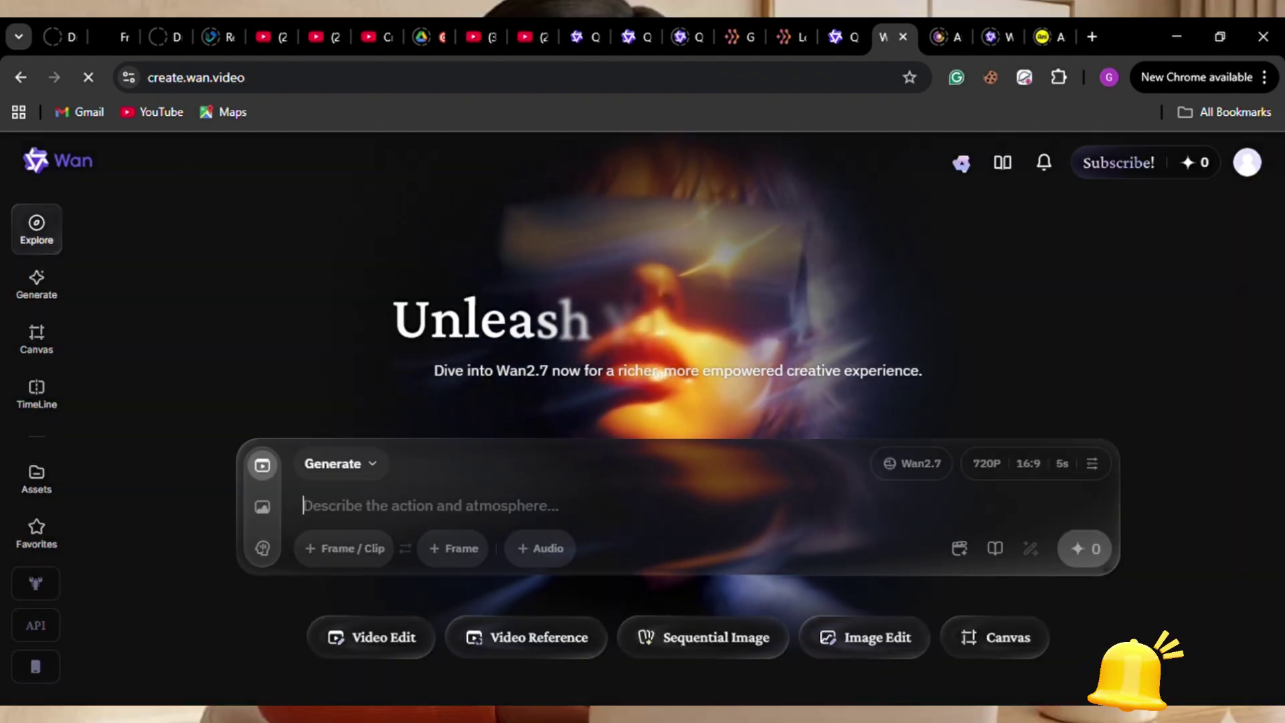
click(333, 463)
click(407, 477)
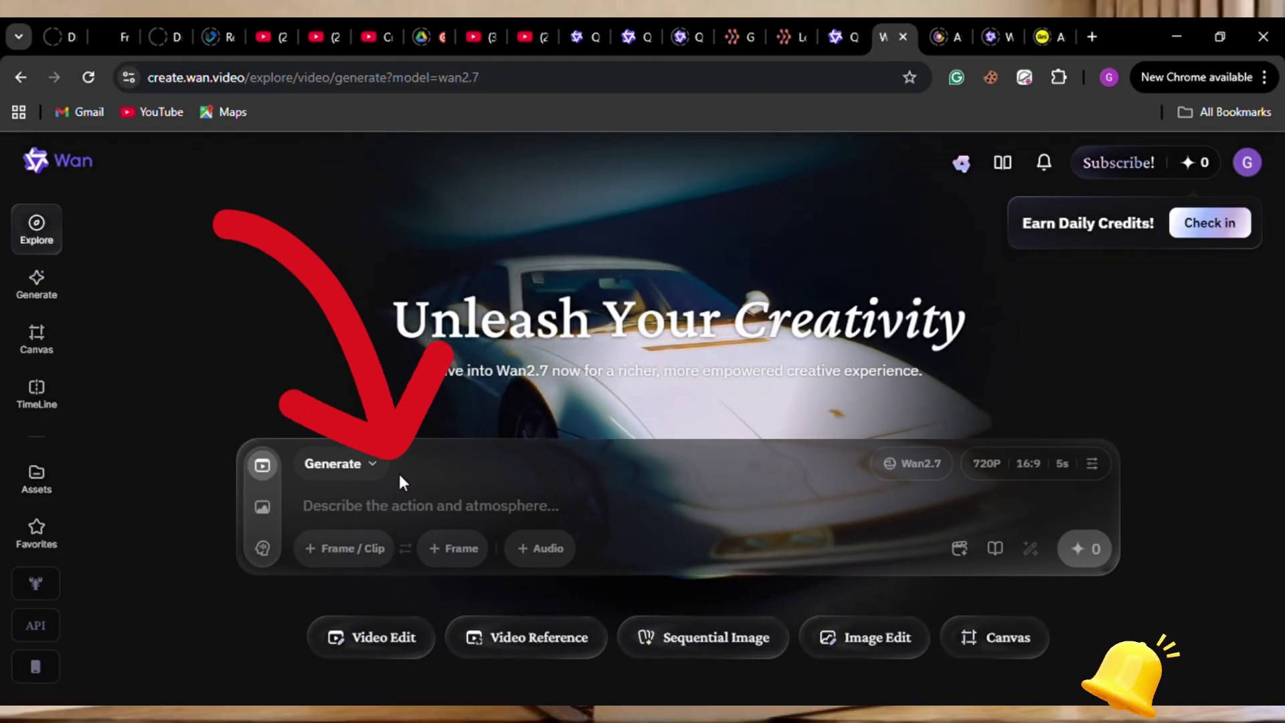
Upload the duel picture as the starting frame and generate a video from "KING: (circling her, sword raised) "You would destroy everything we built — for a crown?"".
click(332, 551)
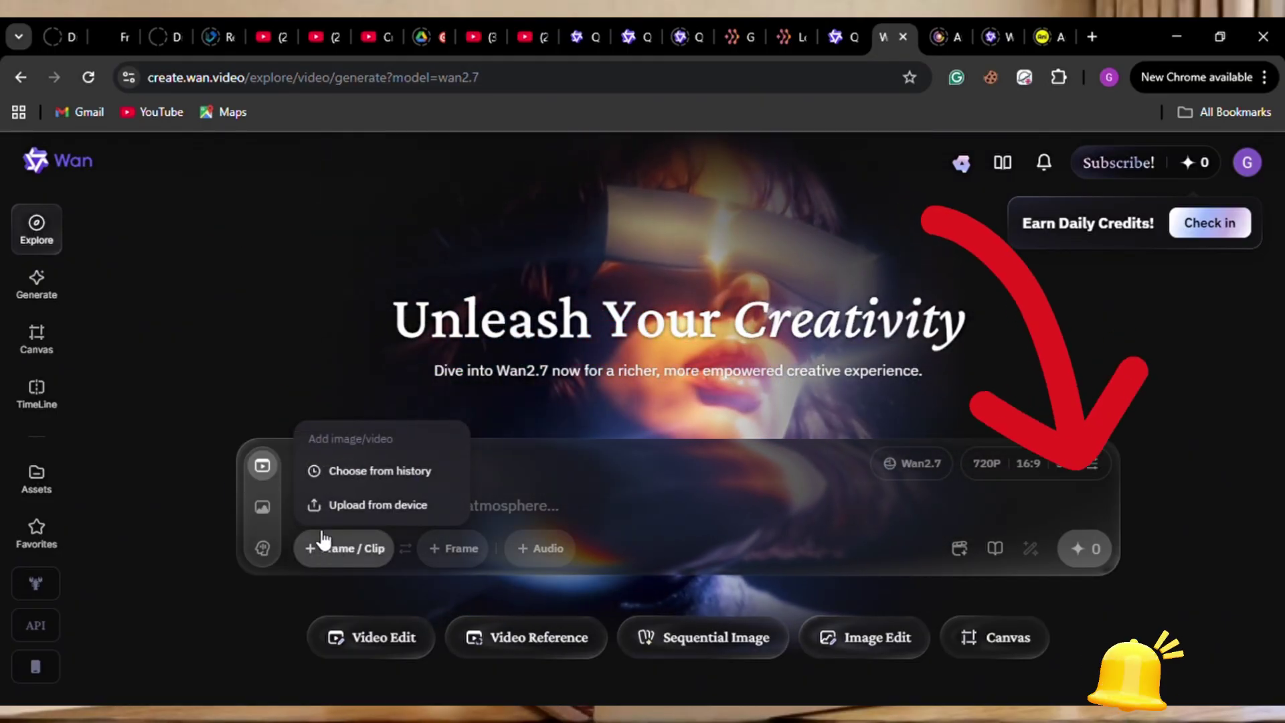
click(345, 505)
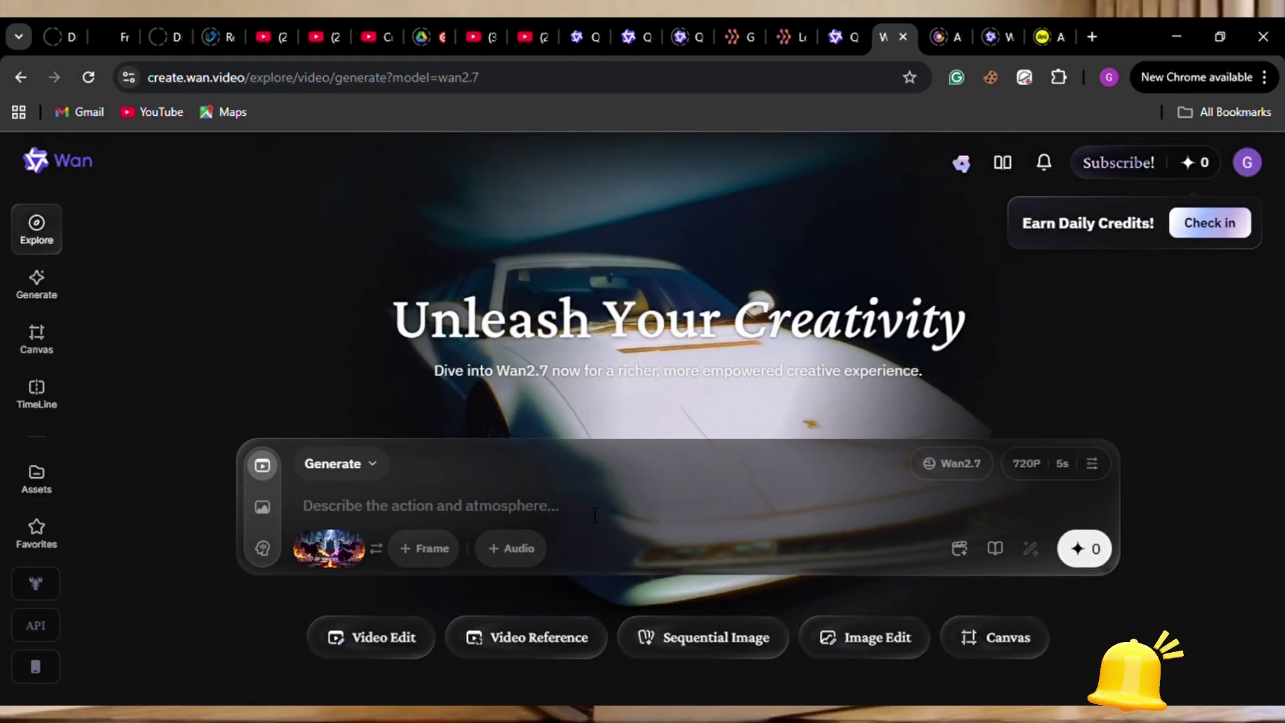
text(KING: (circling her, sword raised) "You would destroy everything we built — for a crown?")
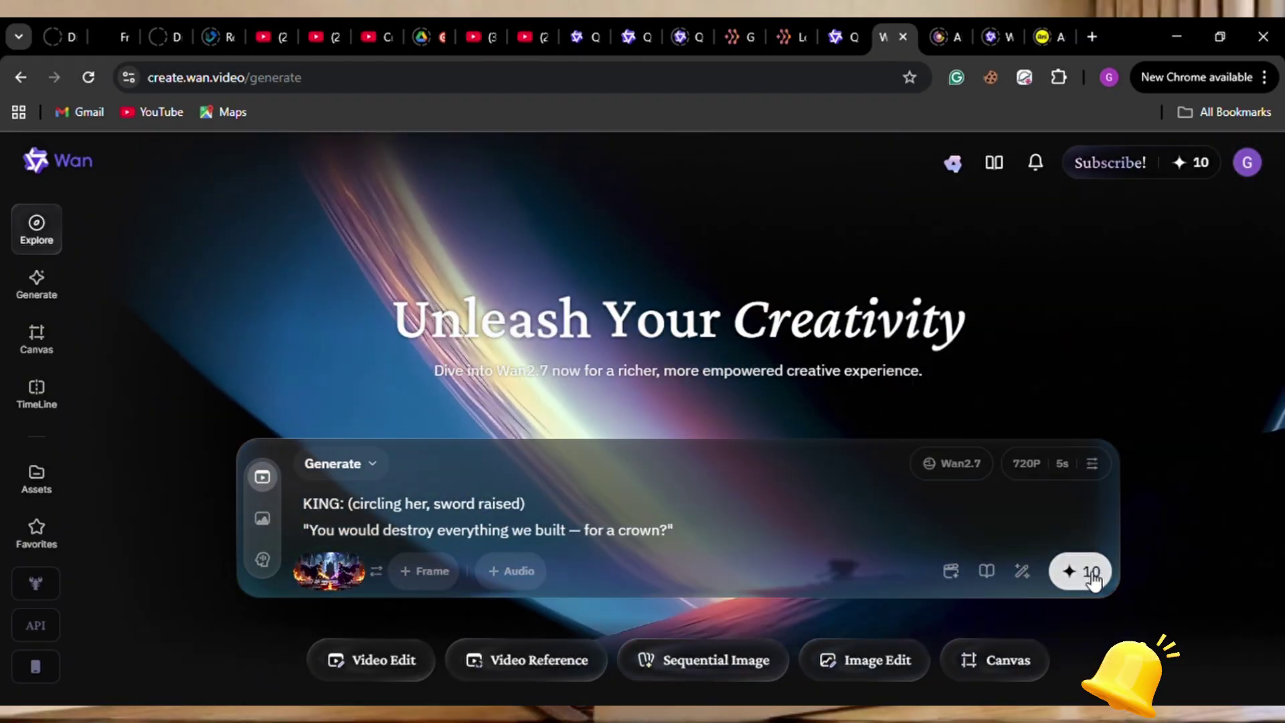
click(1091, 571)
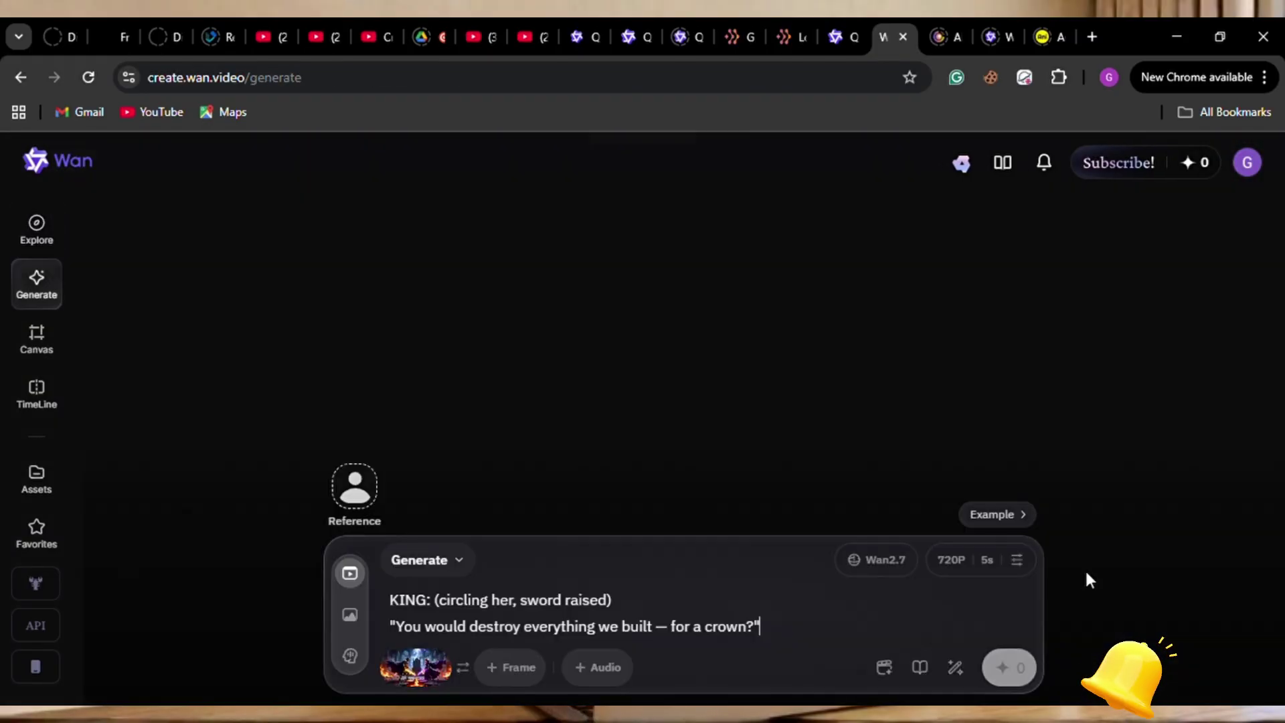